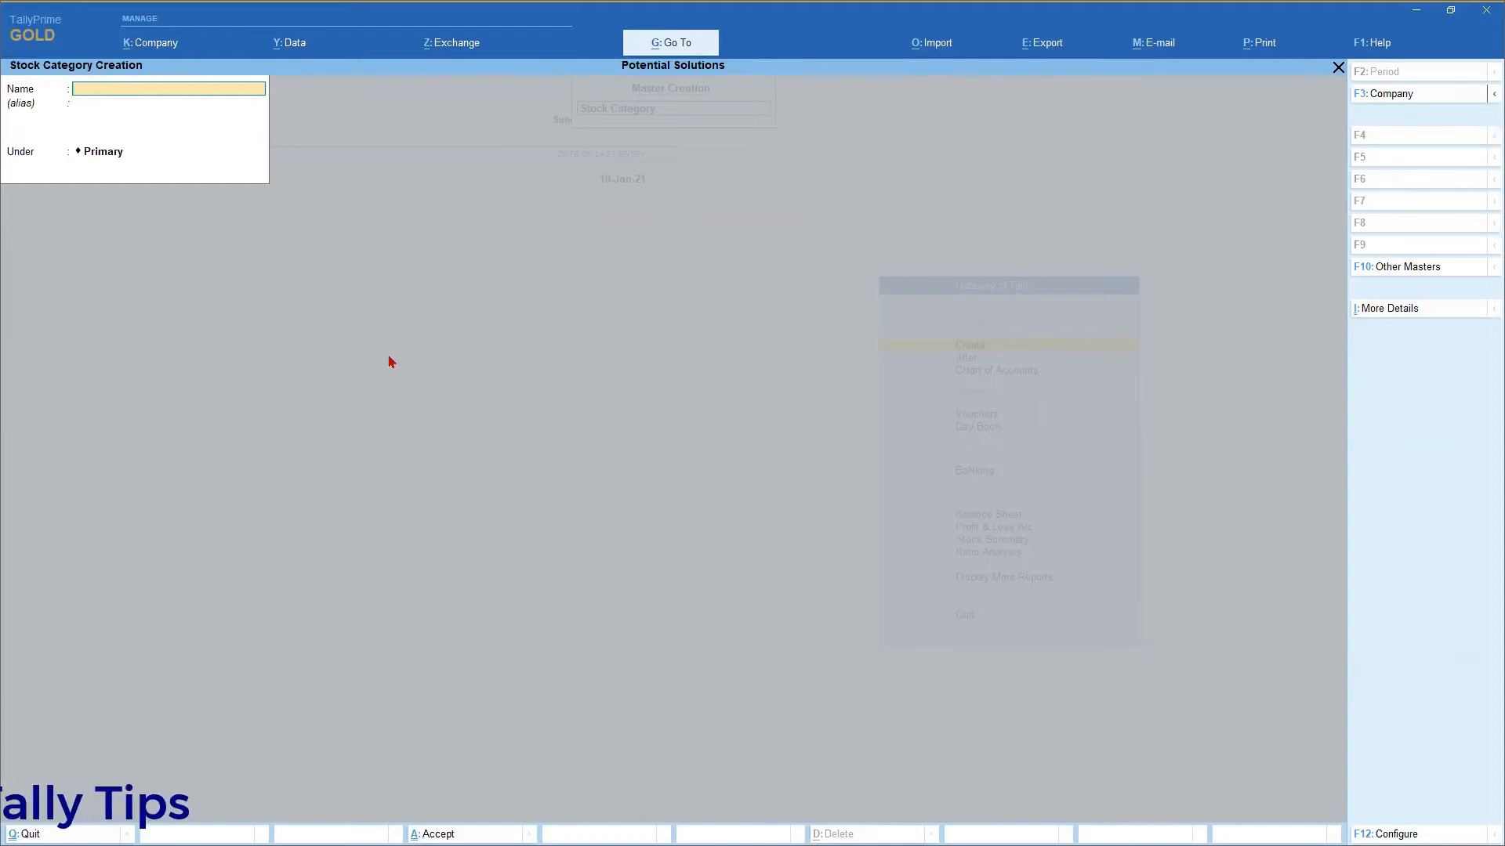
- Enable the use of stock categories for stock items in the stock item creation configuration, and return to the Gateway of Tally
{"action": "key", "text": "Escape"}
{"action": "key", "text": "y"}
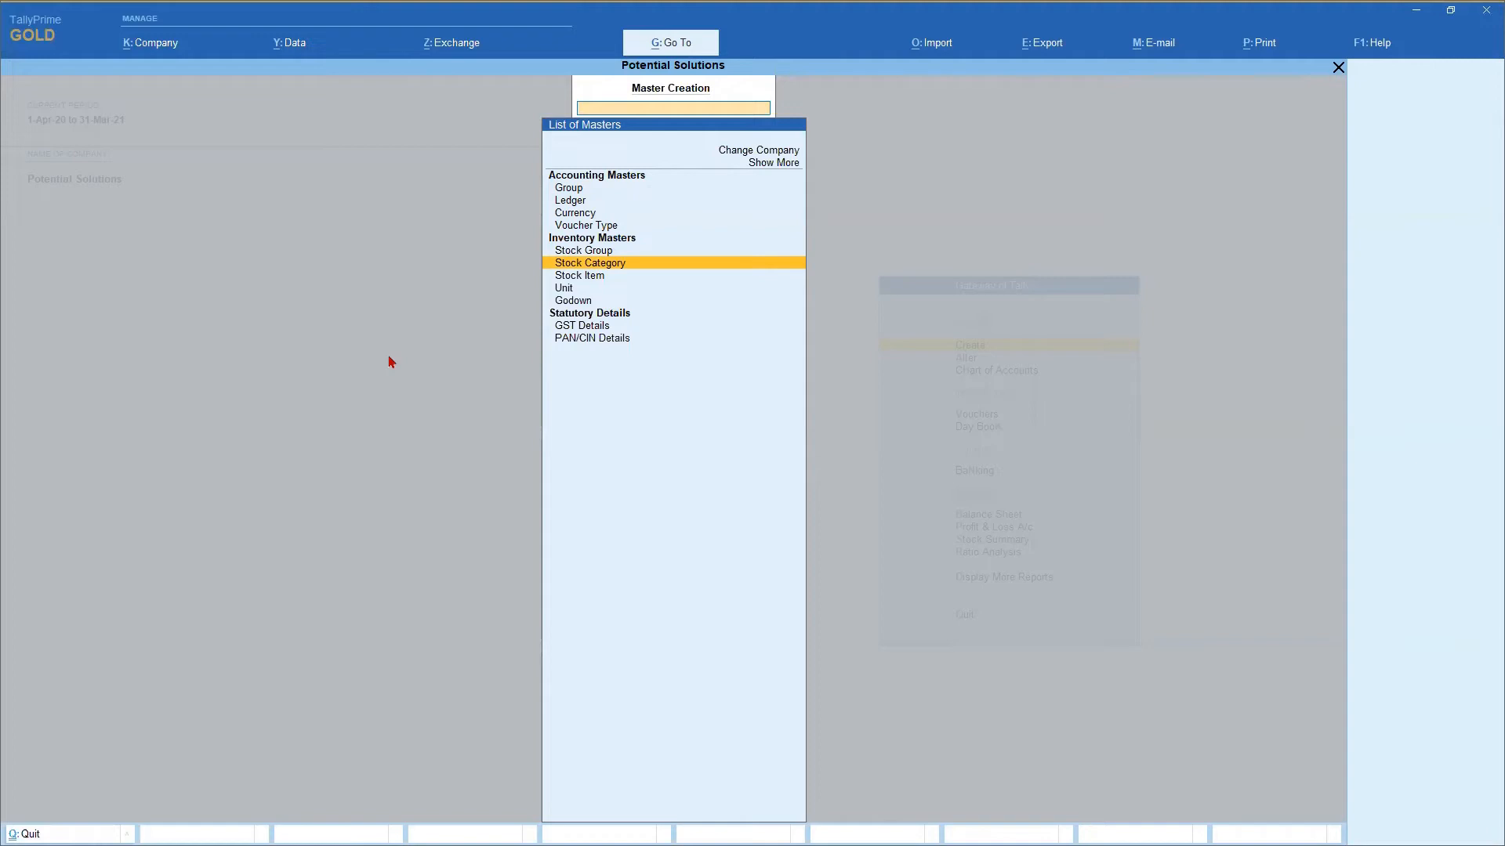
{"action": "key", "text": "Down"}
{"action": "key", "text": "Return"}
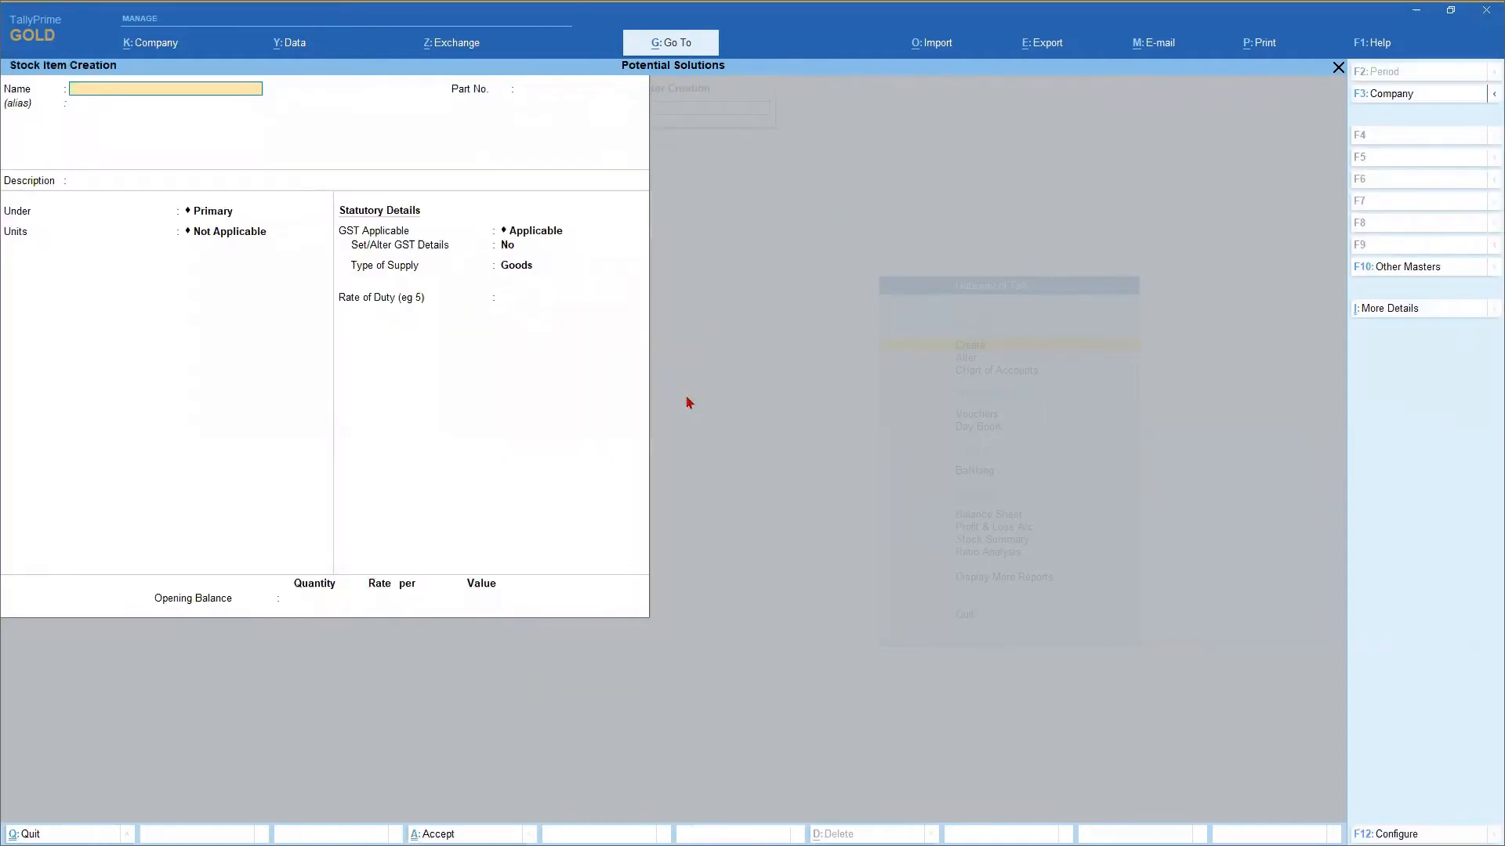
{"action": "key", "text": "F12"}
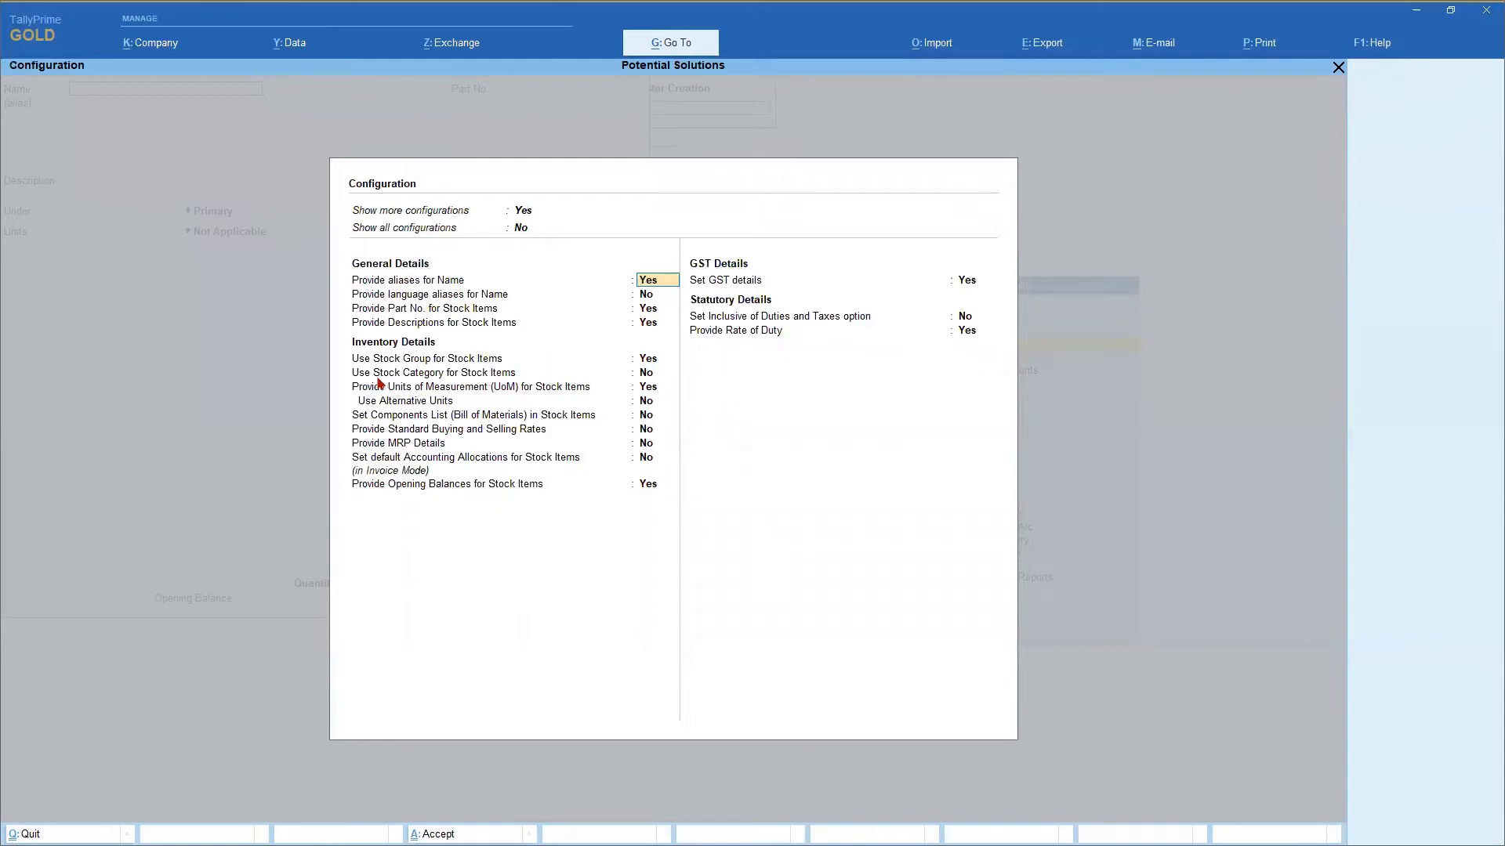
{"action": "left_click", "coordinate": [648, 374]}
{"action": "type", "text": "y"}
{"action": "key", "text": "Return"}
{"action": "key", "text": "ctrl+a"}
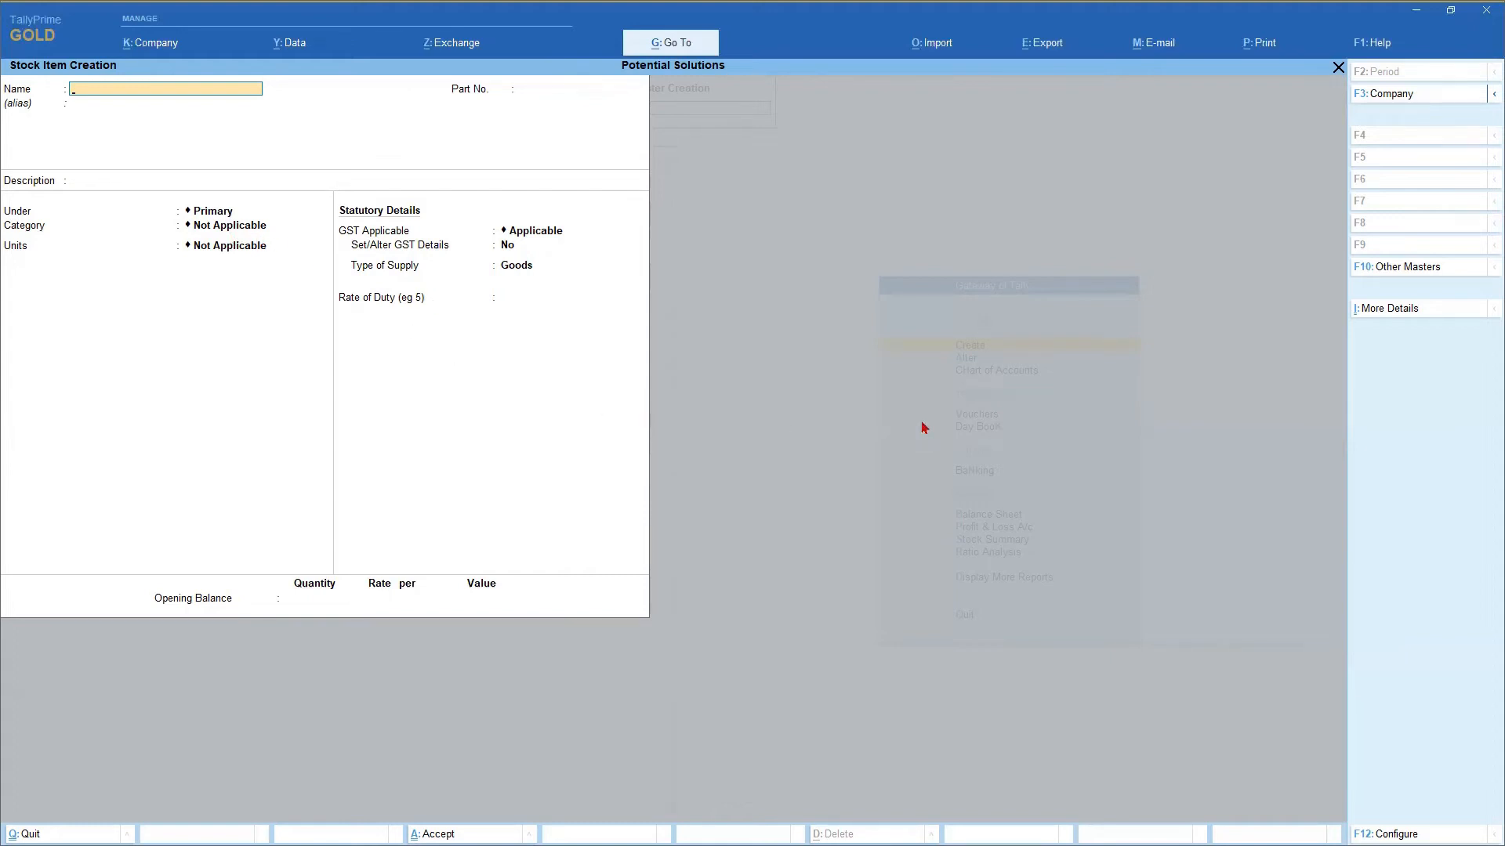
{"action": "key", "text": "Escape"}
{"action": "key", "text": "Escape"}
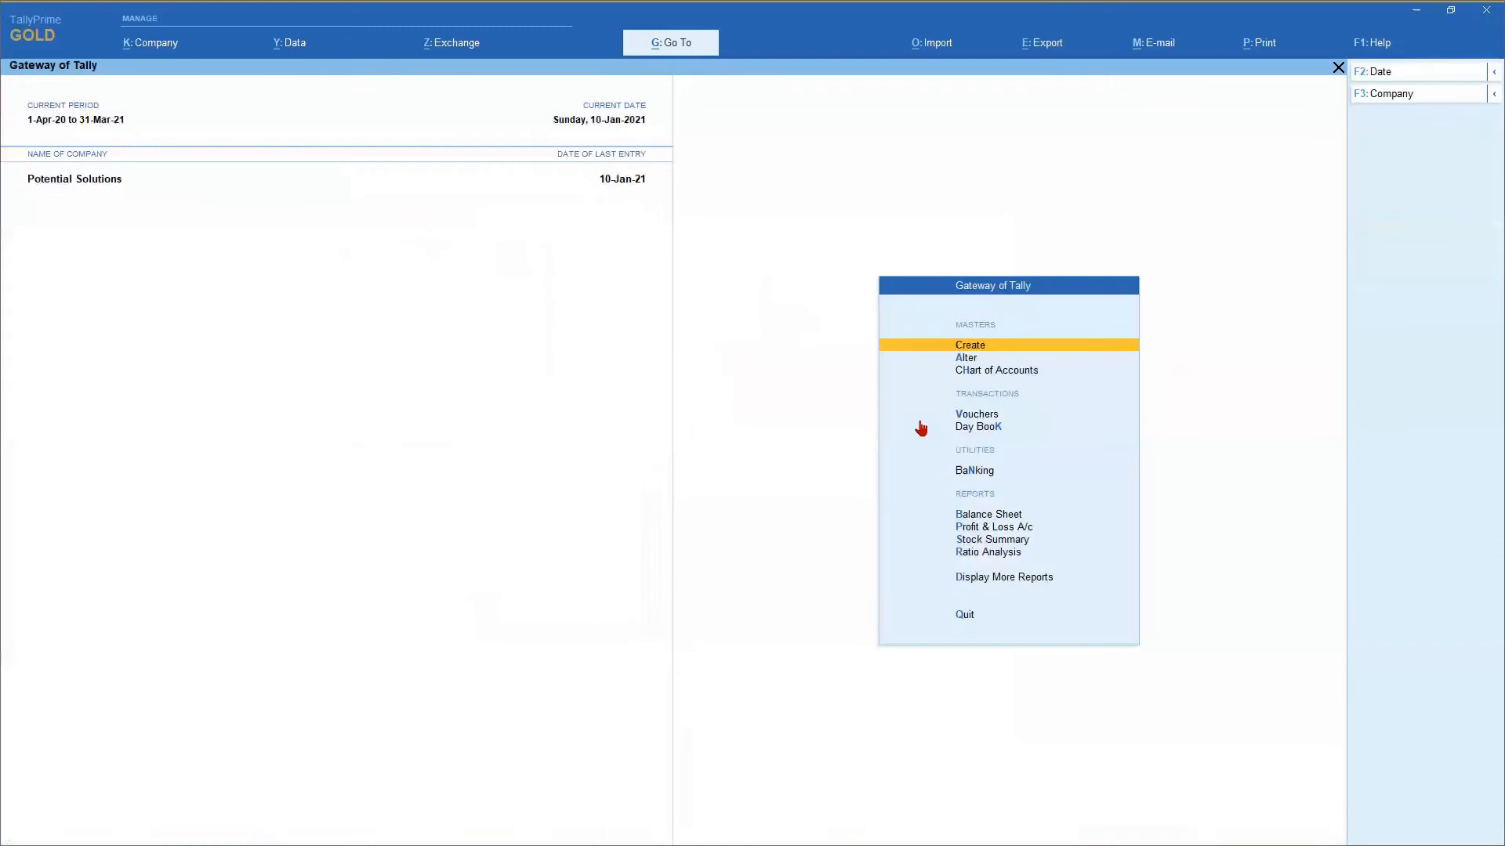
{"action": "key", "text": "Down"}
{"action": "key", "text": "Return"}
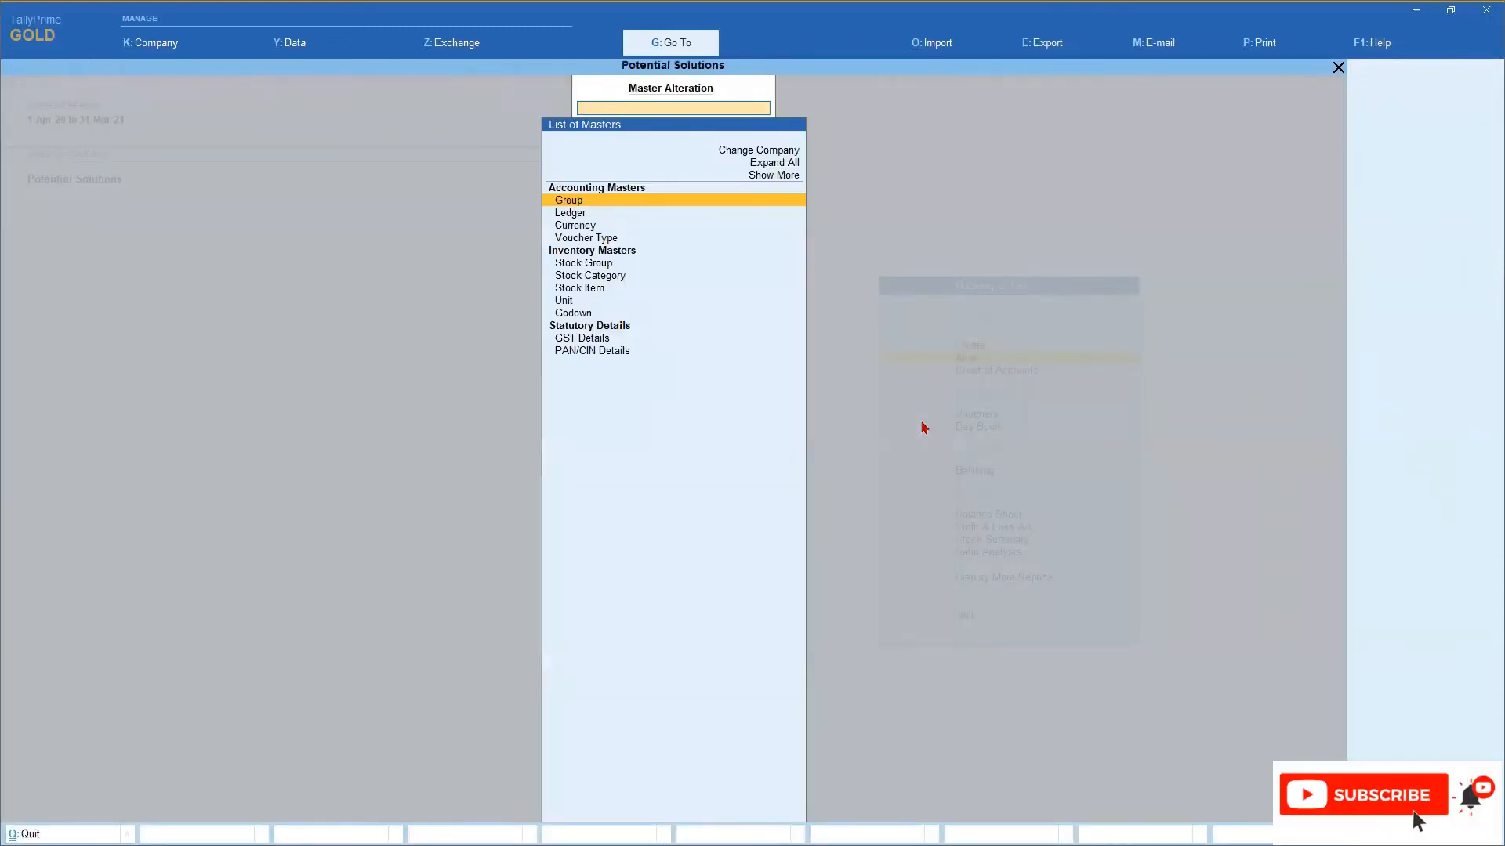
{"action": "key", "text": "Escape"}
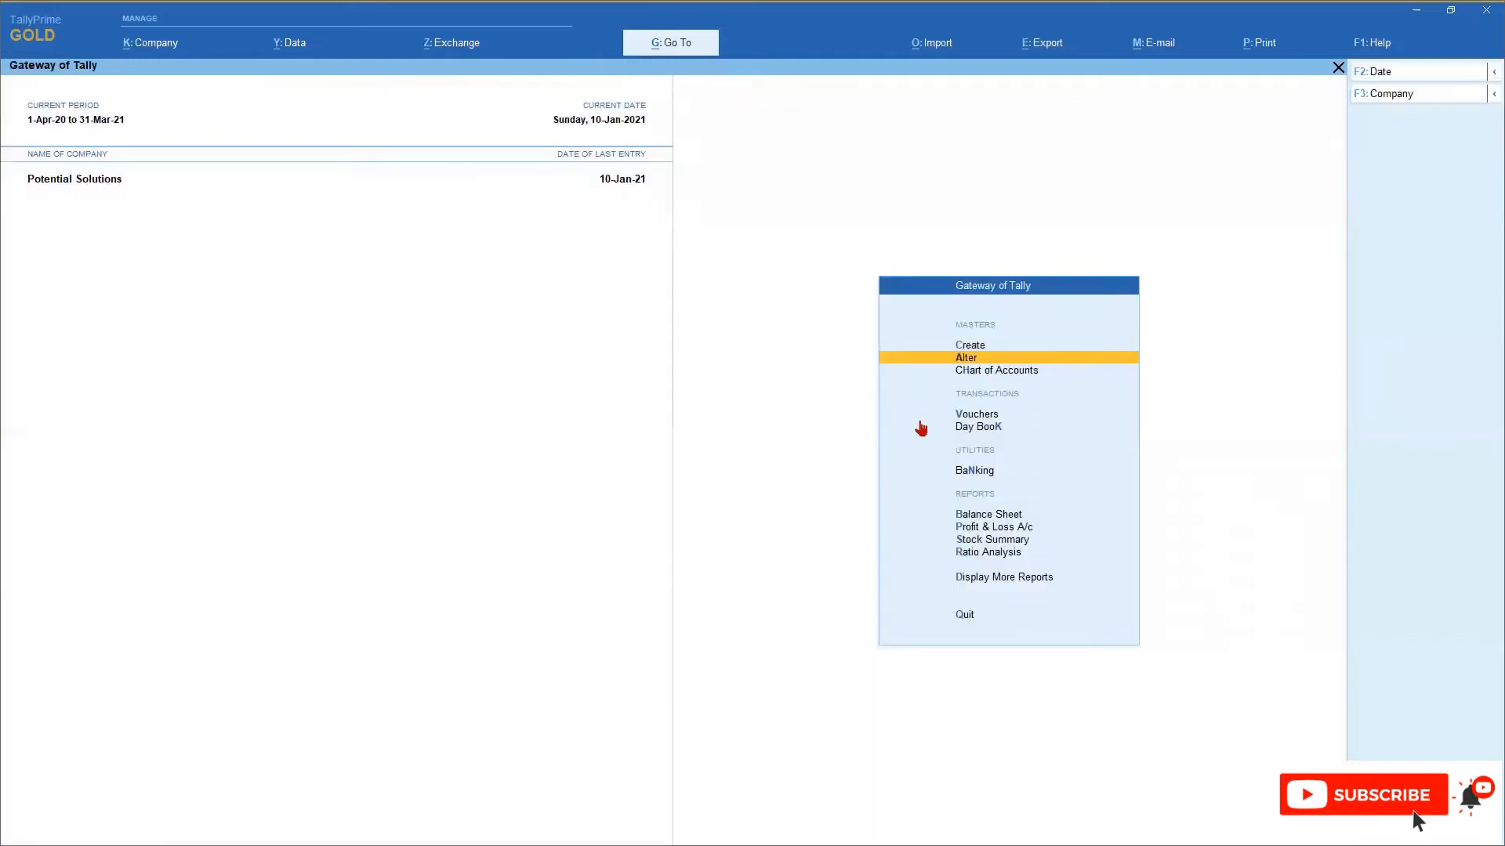
- View the Stock Summary report with the Laptops group and its Dell Laptop subgroup expanded
{"action": "key", "text": "s"}
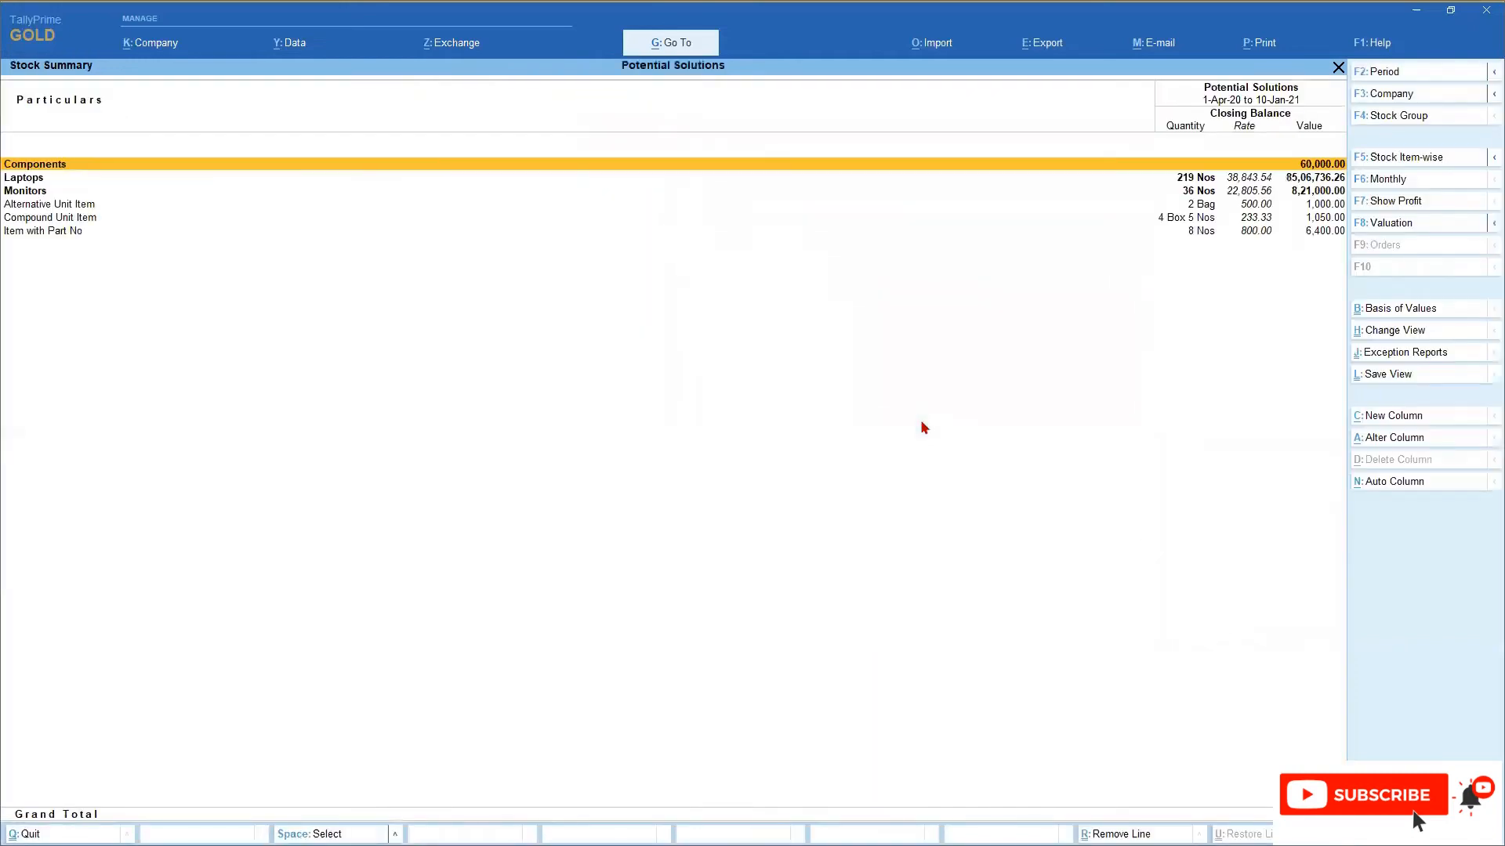
{"action": "key", "text": "Down"}
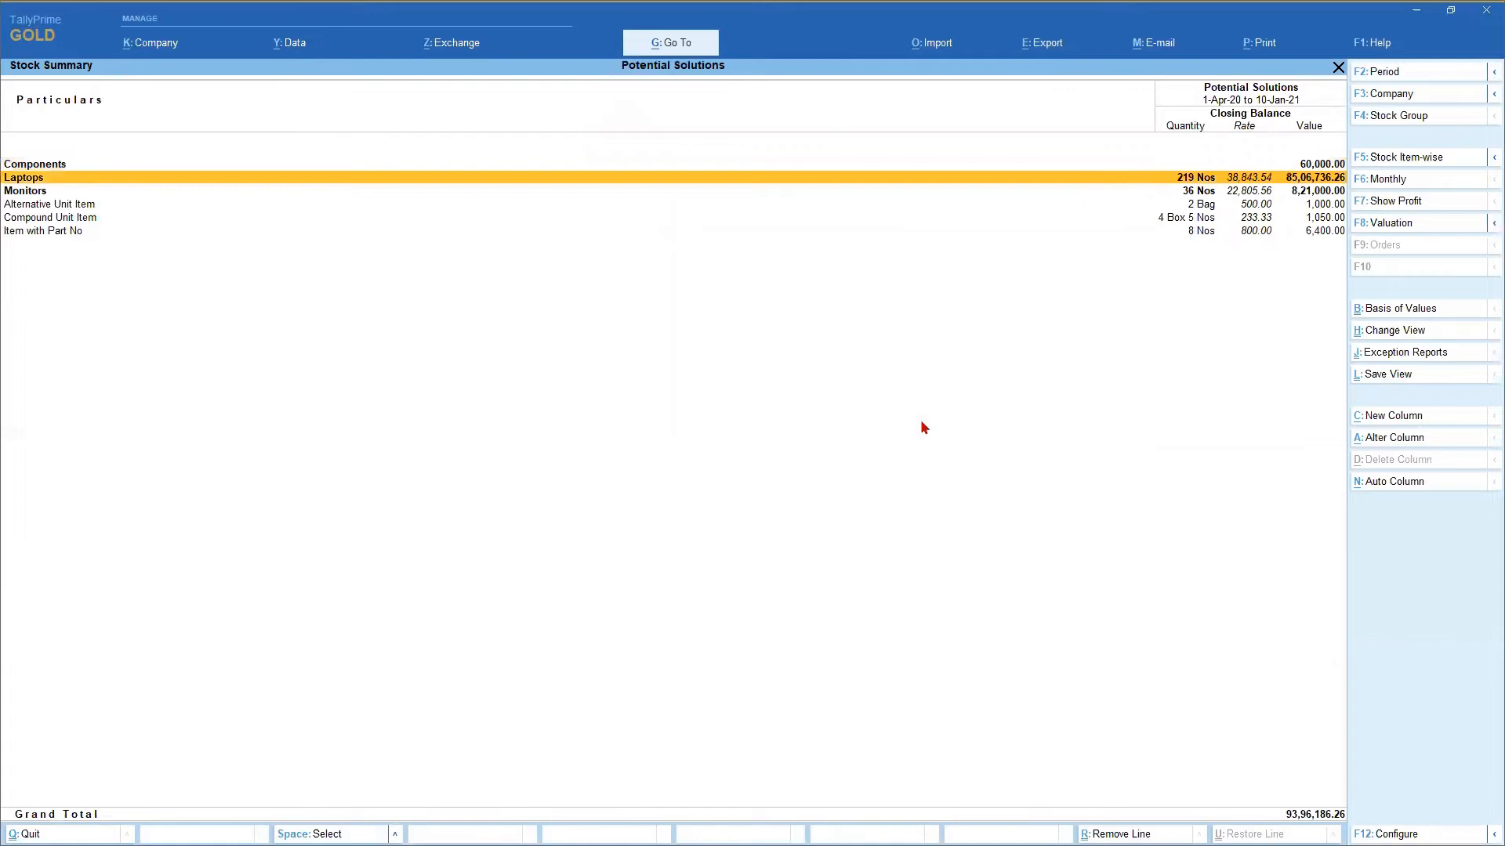
{"action": "key", "text": "shift+Return"}
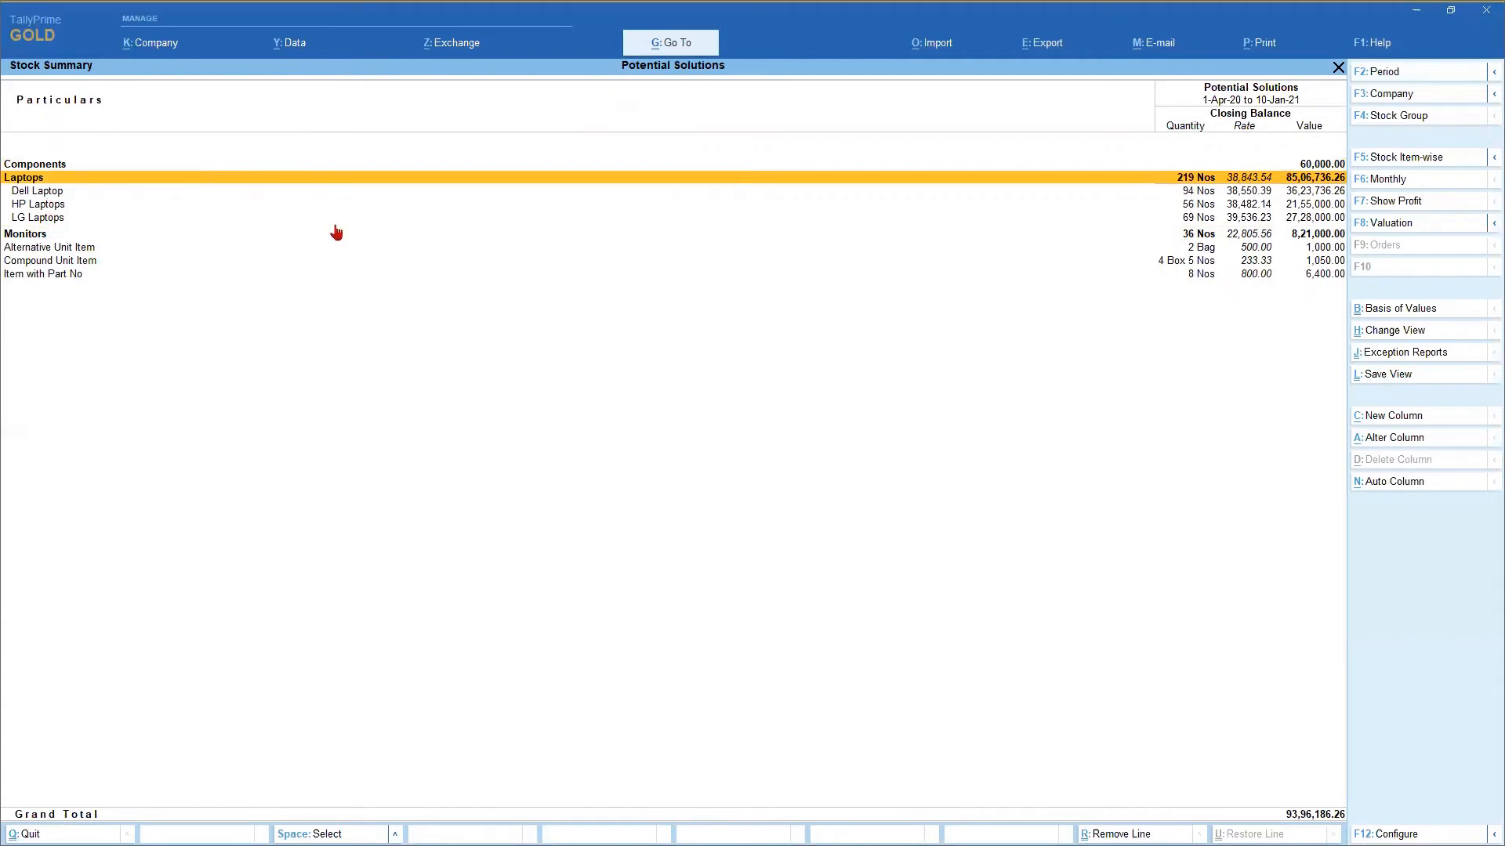
{"action": "key", "text": "Down"}
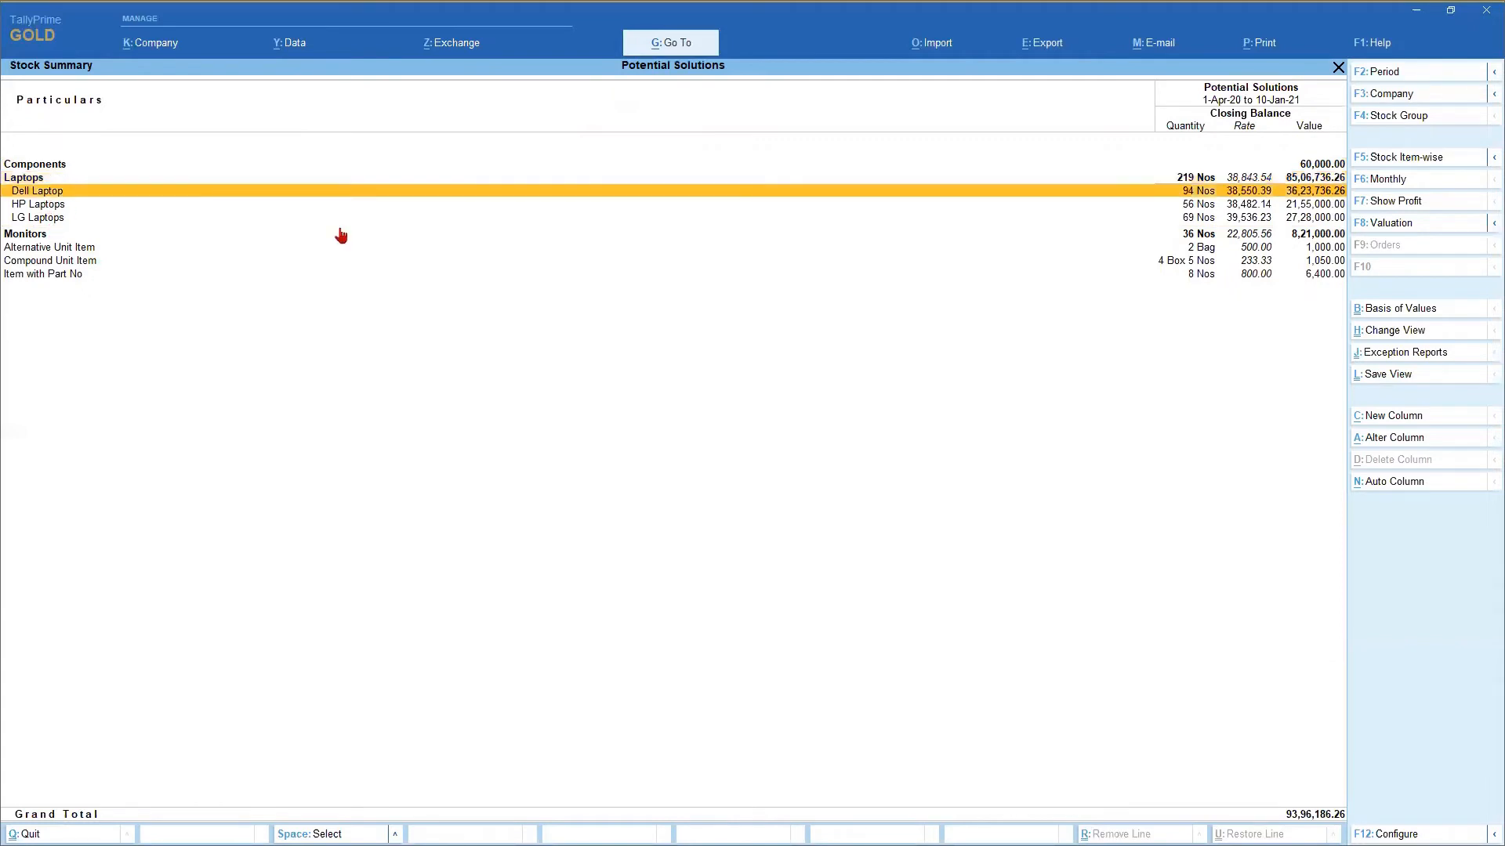
{"action": "key", "text": "shift+Return"}
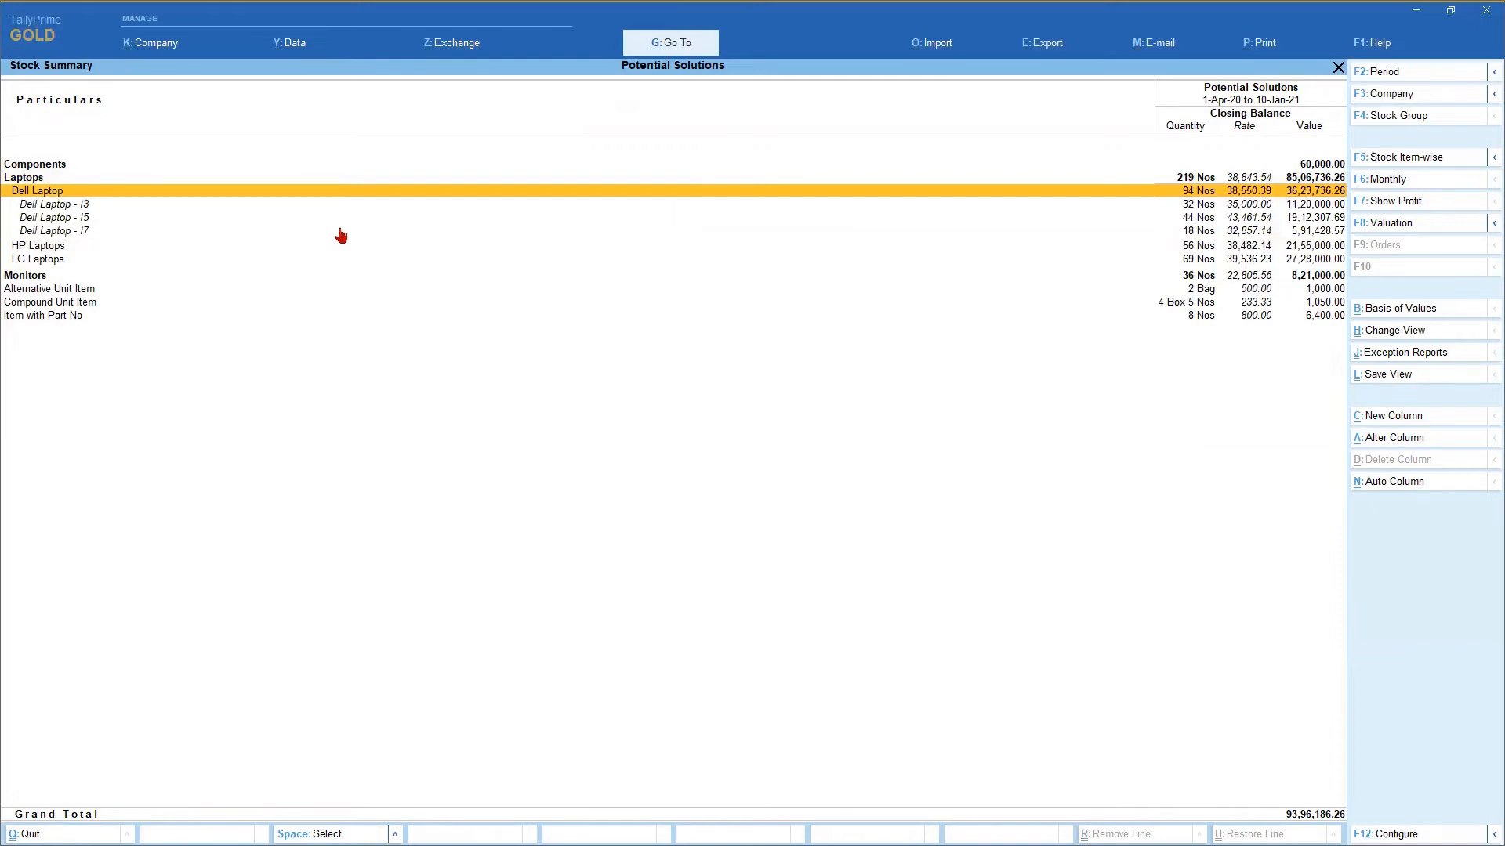
- Expand the HP Laptops and LG Laptops subgroups to examine their items, and leave the Stock Summary
{"action": "key", "text": "Down"}
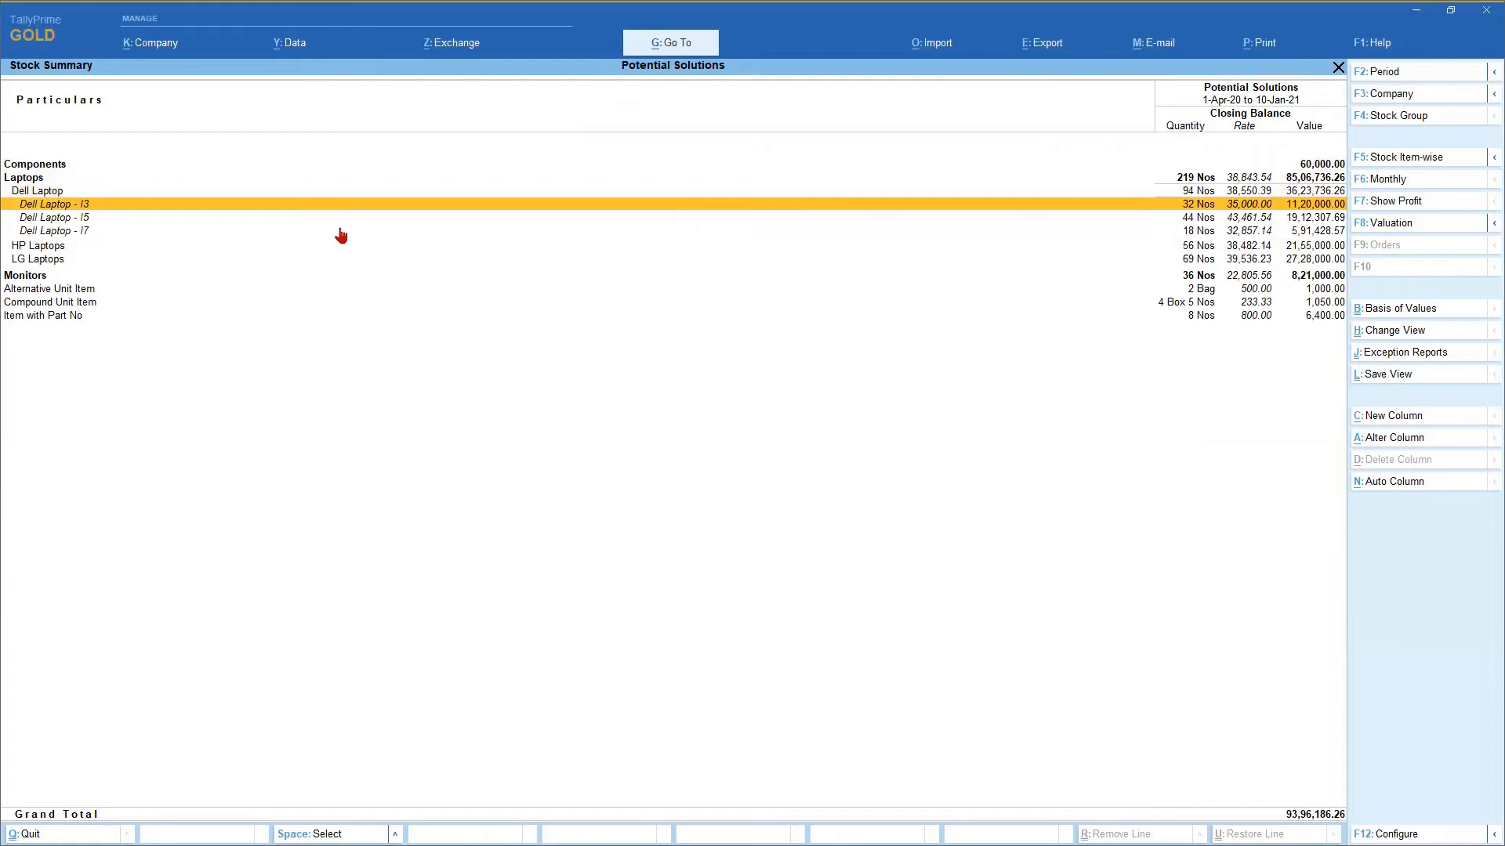
{"action": "key", "text": "Down"}
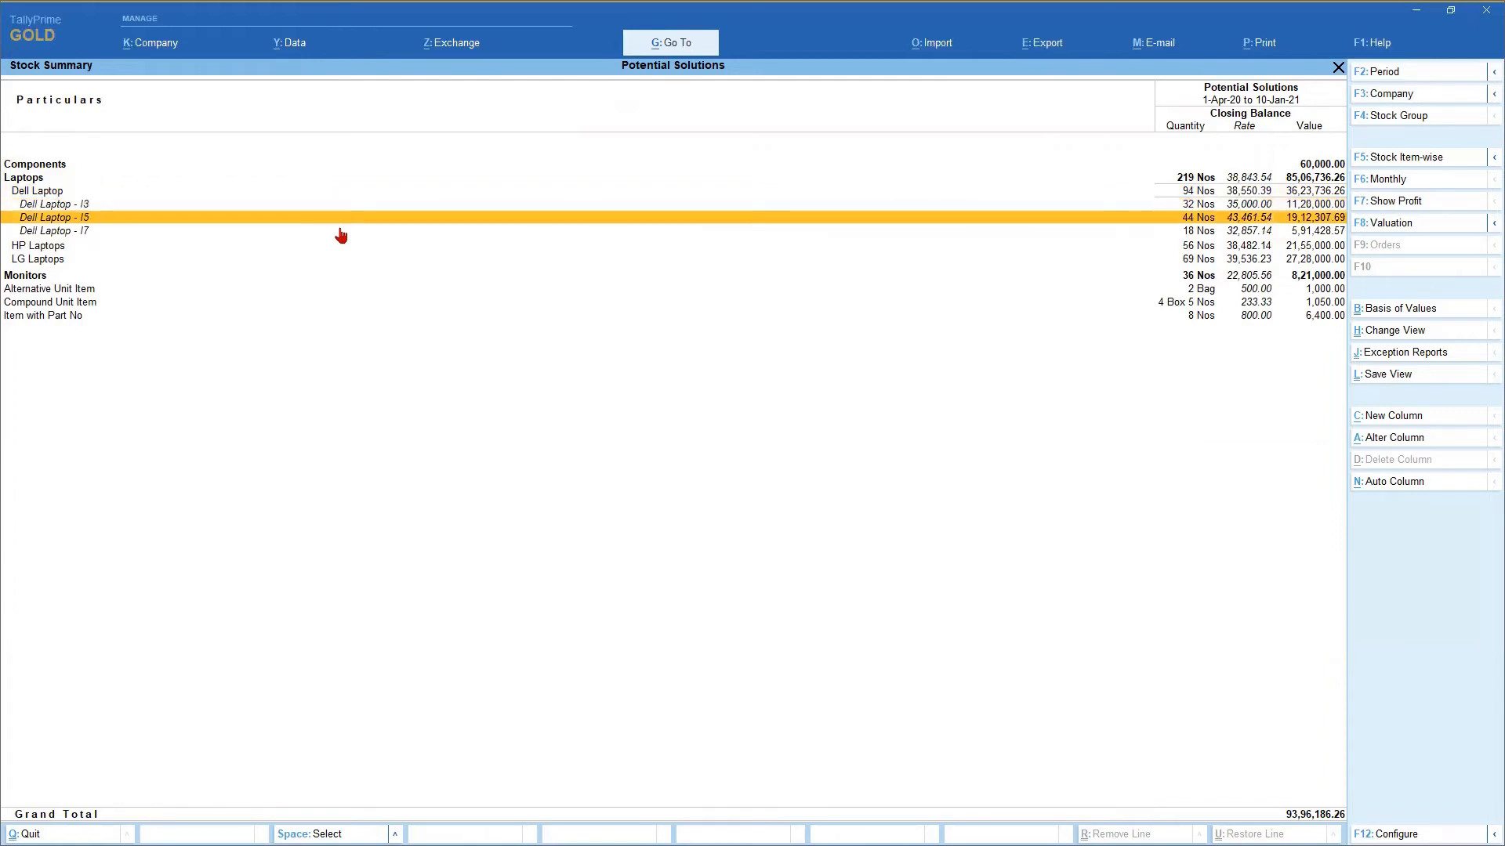
{"action": "key", "text": "Down"}
{"action": "key", "text": "Down"}
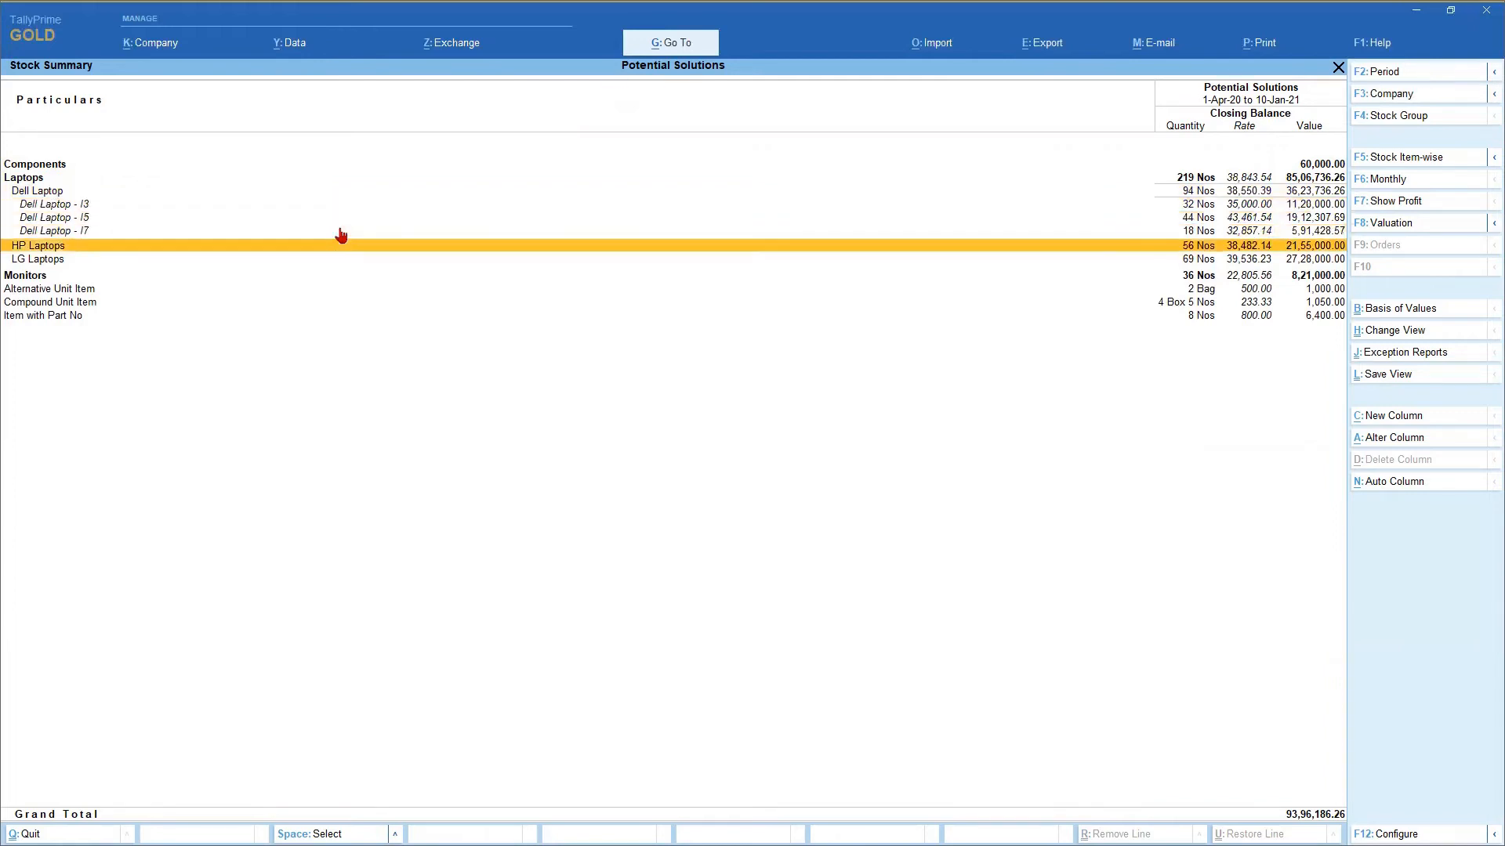
{"action": "key", "text": "Return"}
{"action": "key", "text": "Down"}
{"action": "key", "text": "Down"}
{"action": "key", "text": "Down"}
{"action": "key", "text": "Down"}
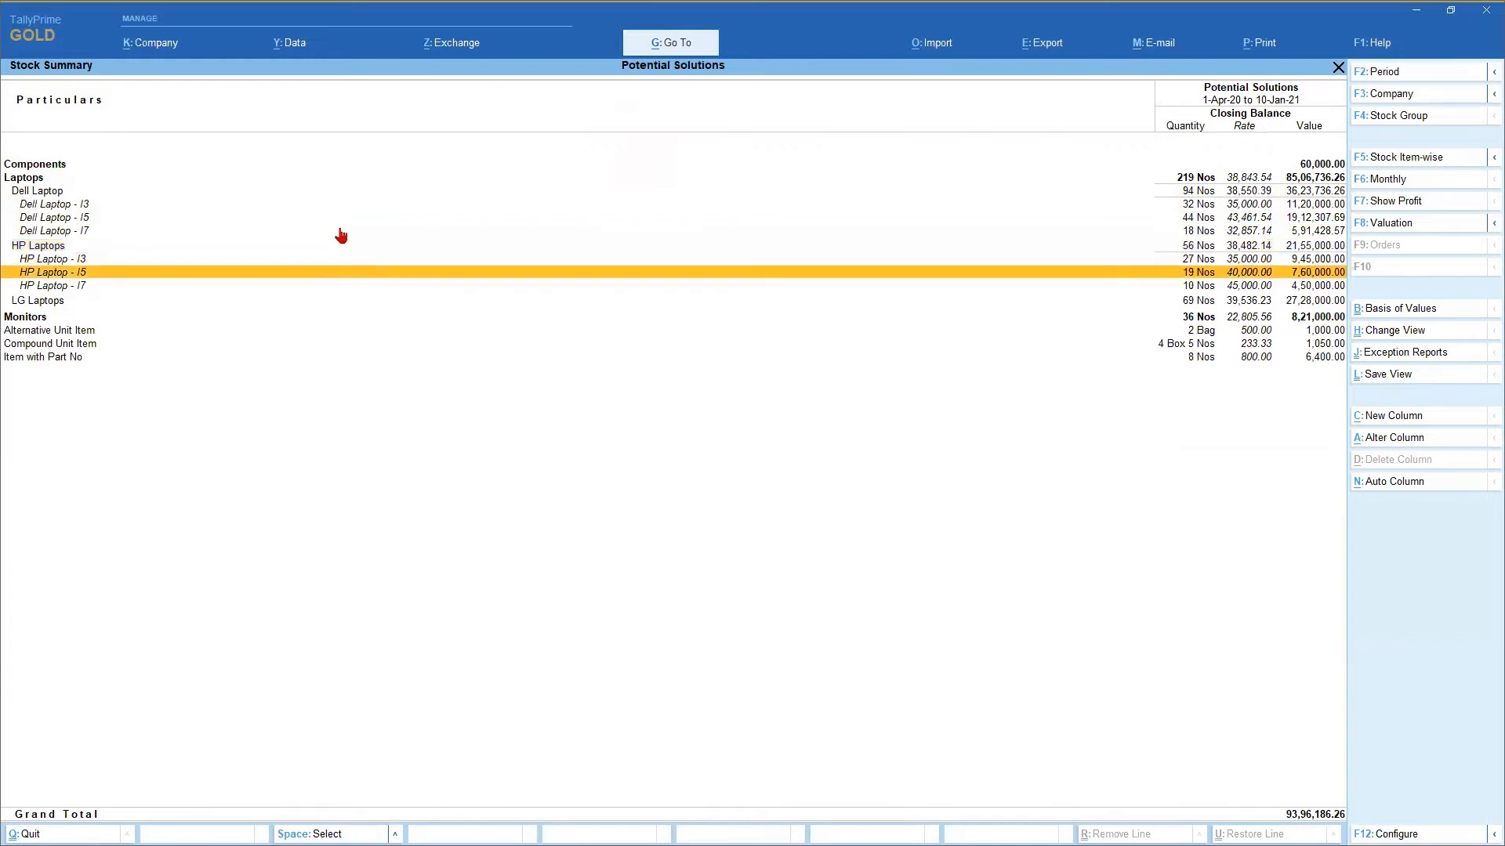
{"action": "key", "text": "Return"}
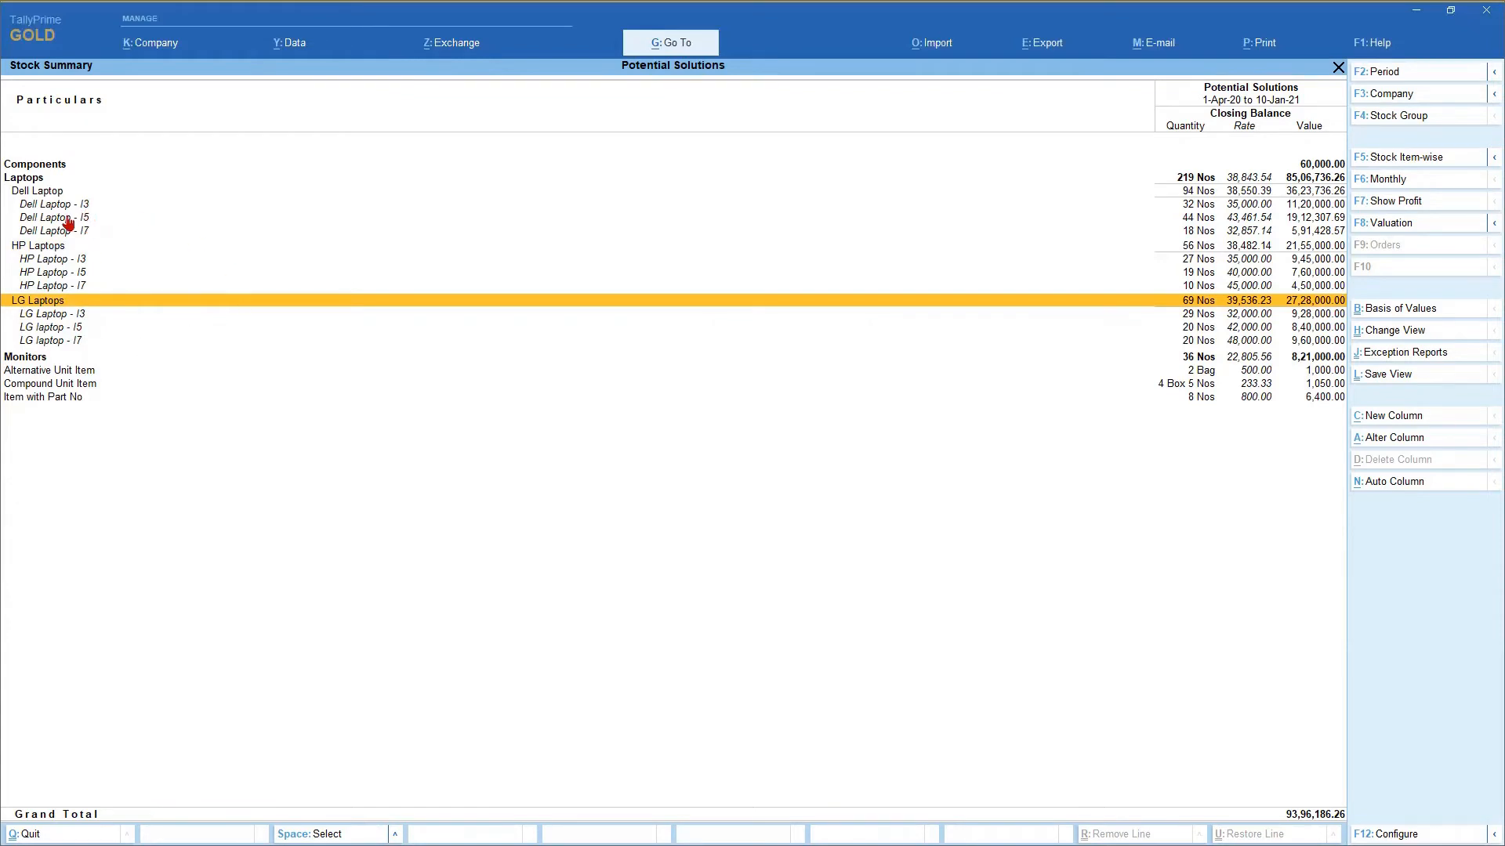
{"action": "key", "text": "Escape"}
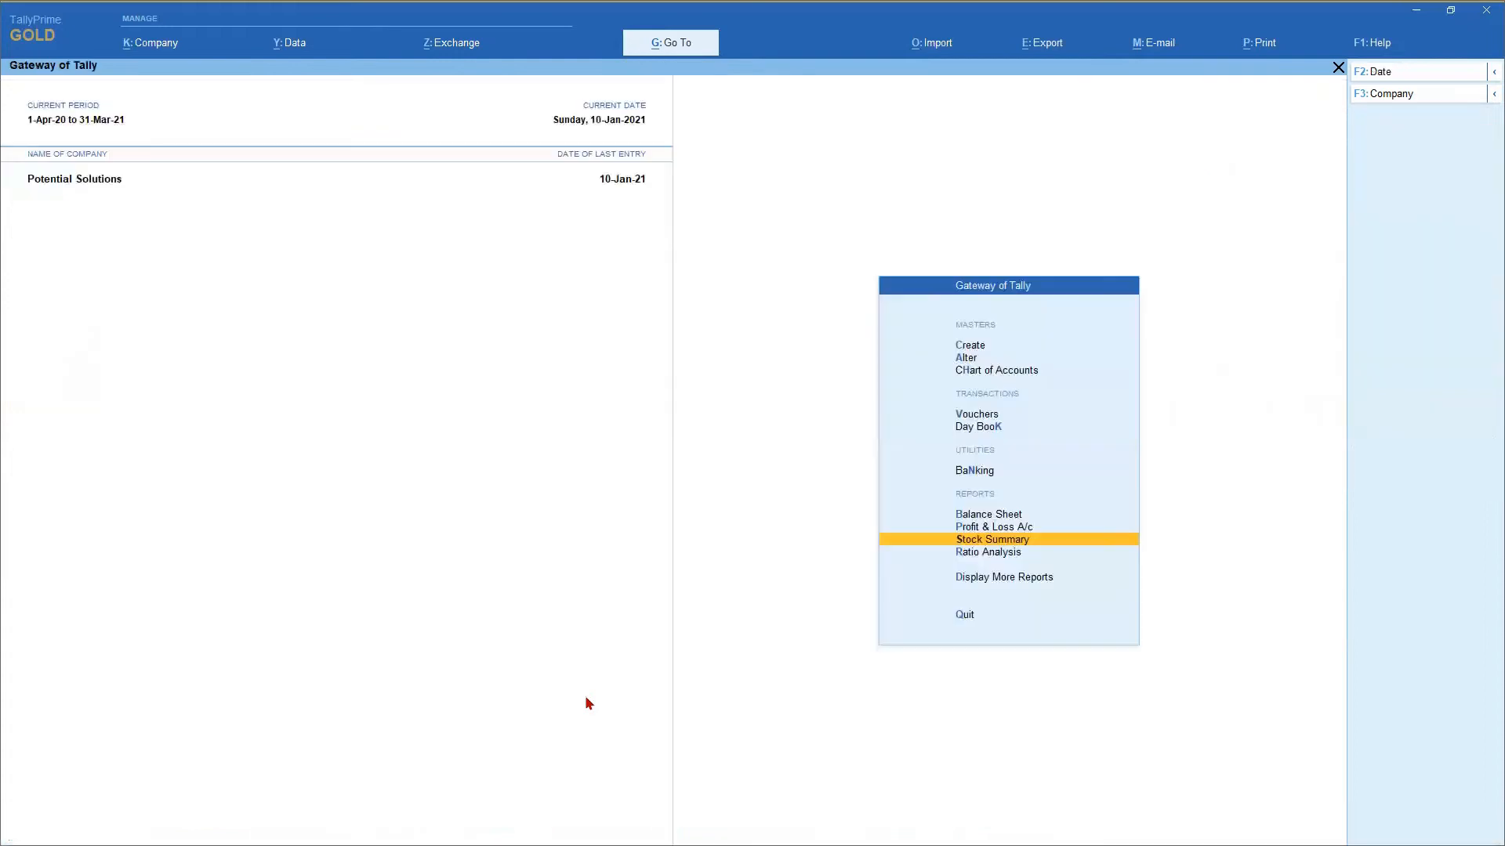
- Open the list of stock categories for alteration and look through the Core processor categories
{"action": "key", "text": "a"}
{"action": "key", "text": "Down"}
{"action": "key", "text": "Down"}
{"action": "key", "text": "Down"}
{"action": "key", "text": "Down"}
{"action": "key", "text": "Down"}
{"action": "key", "text": "Return"}
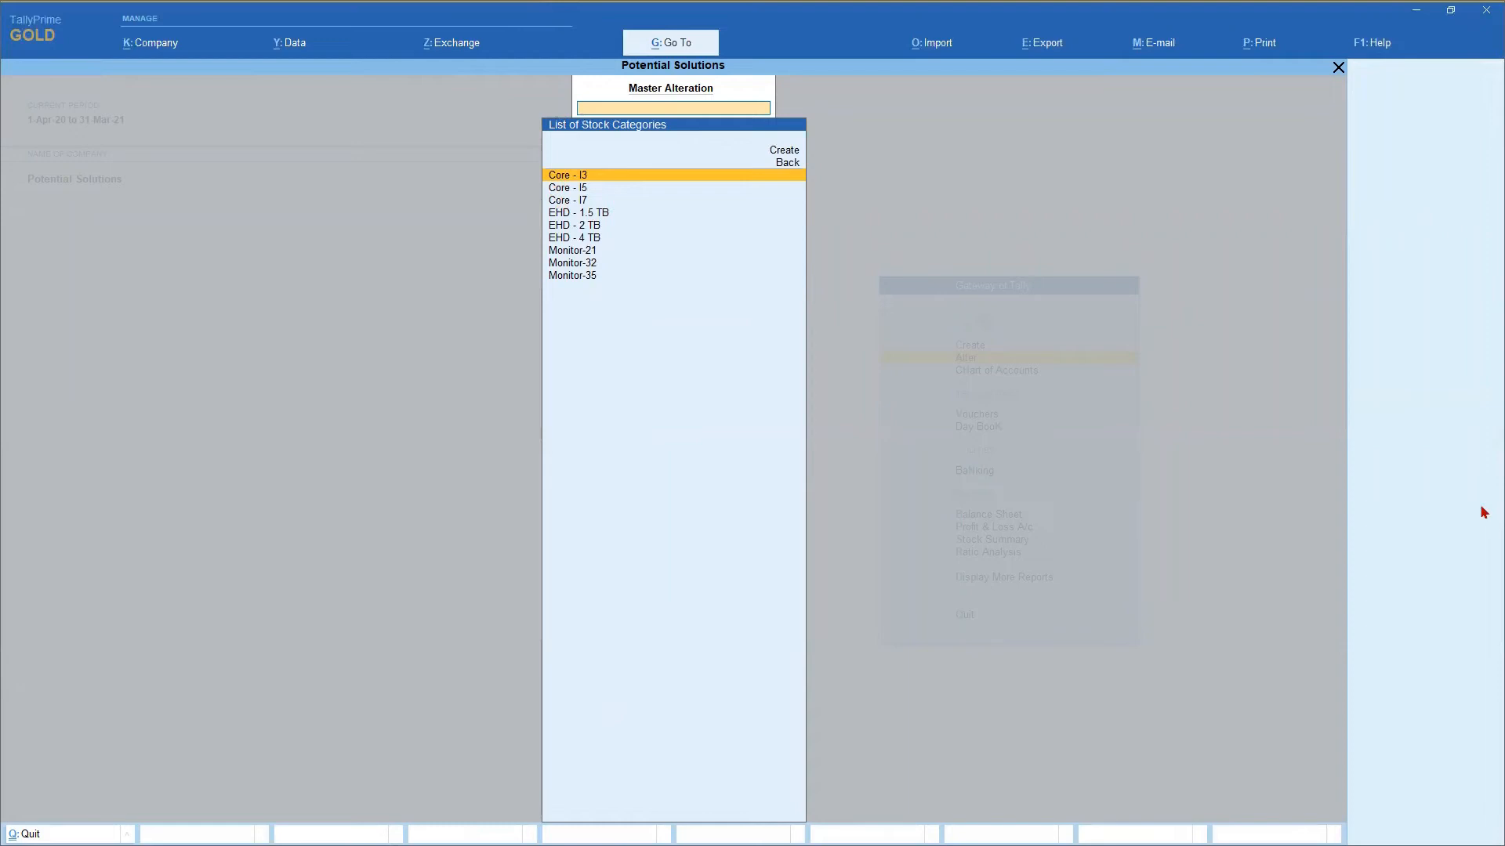
{"action": "key", "text": "Down"}
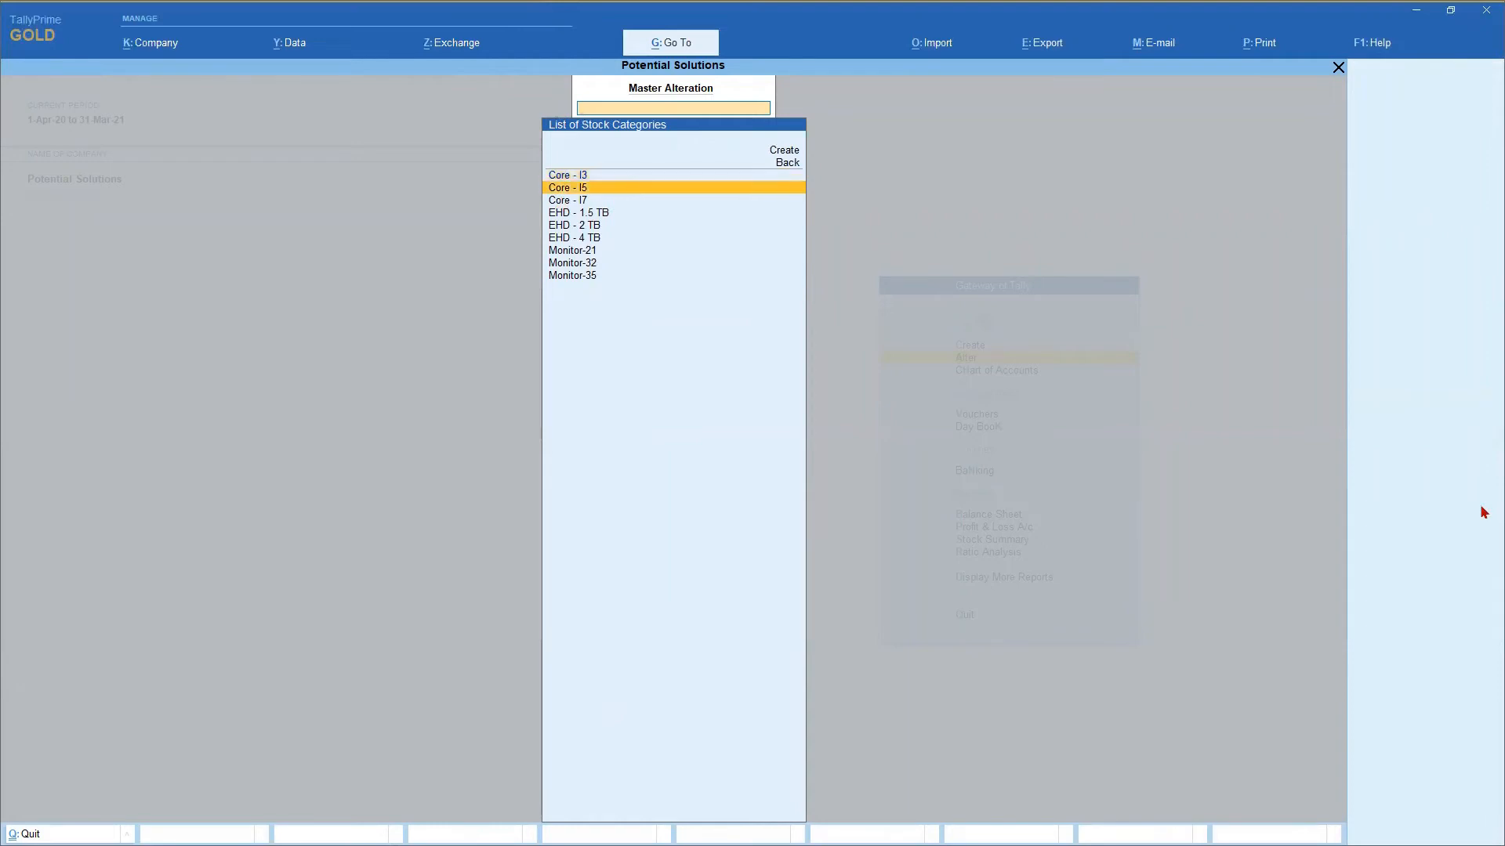
{"action": "key", "text": "Down"}
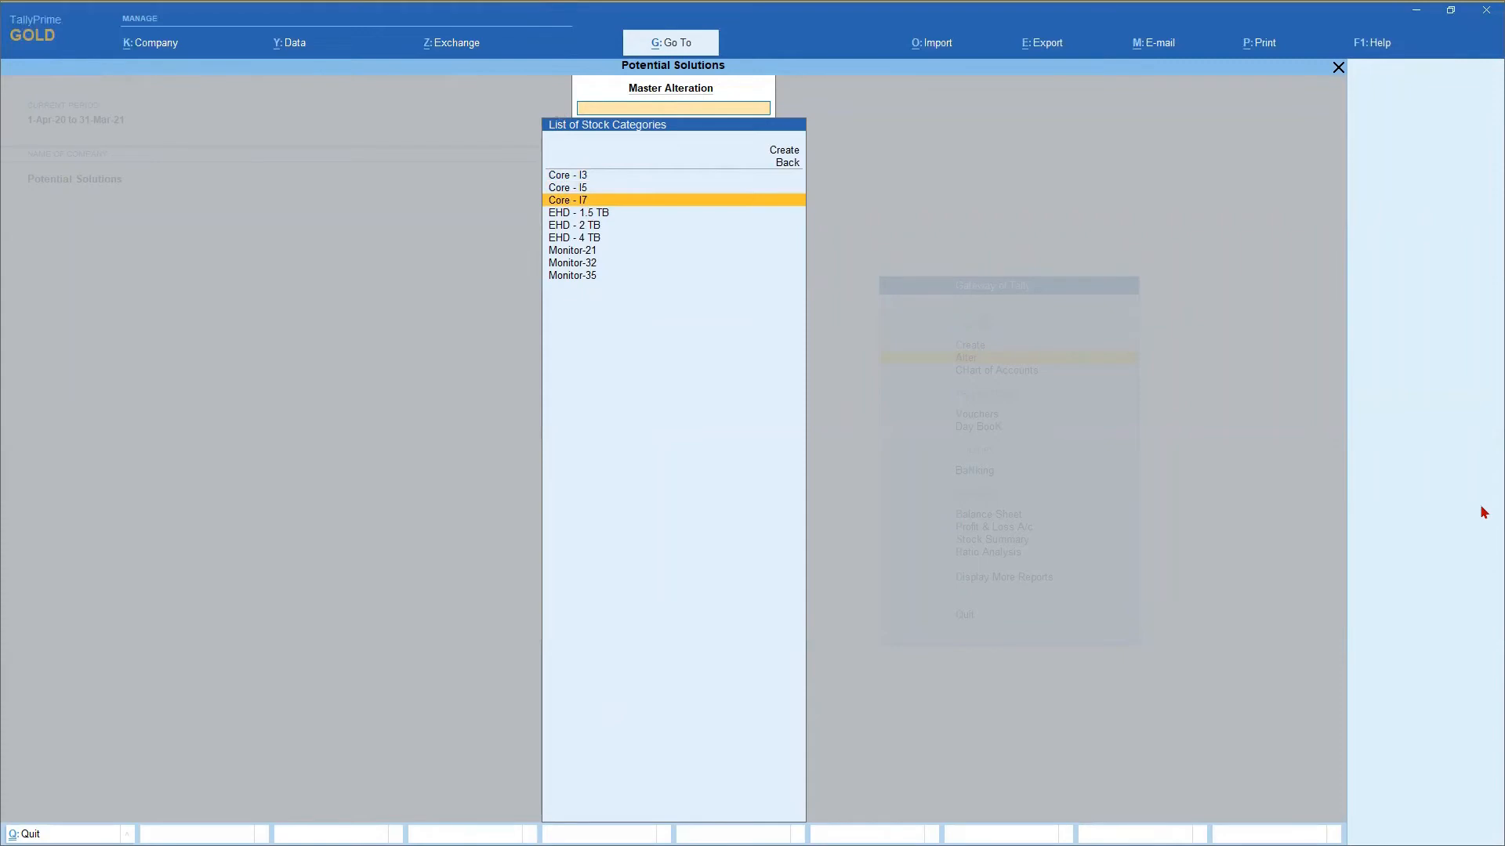
{"action": "key", "text": "Up"}
{"action": "key", "text": "Up"}
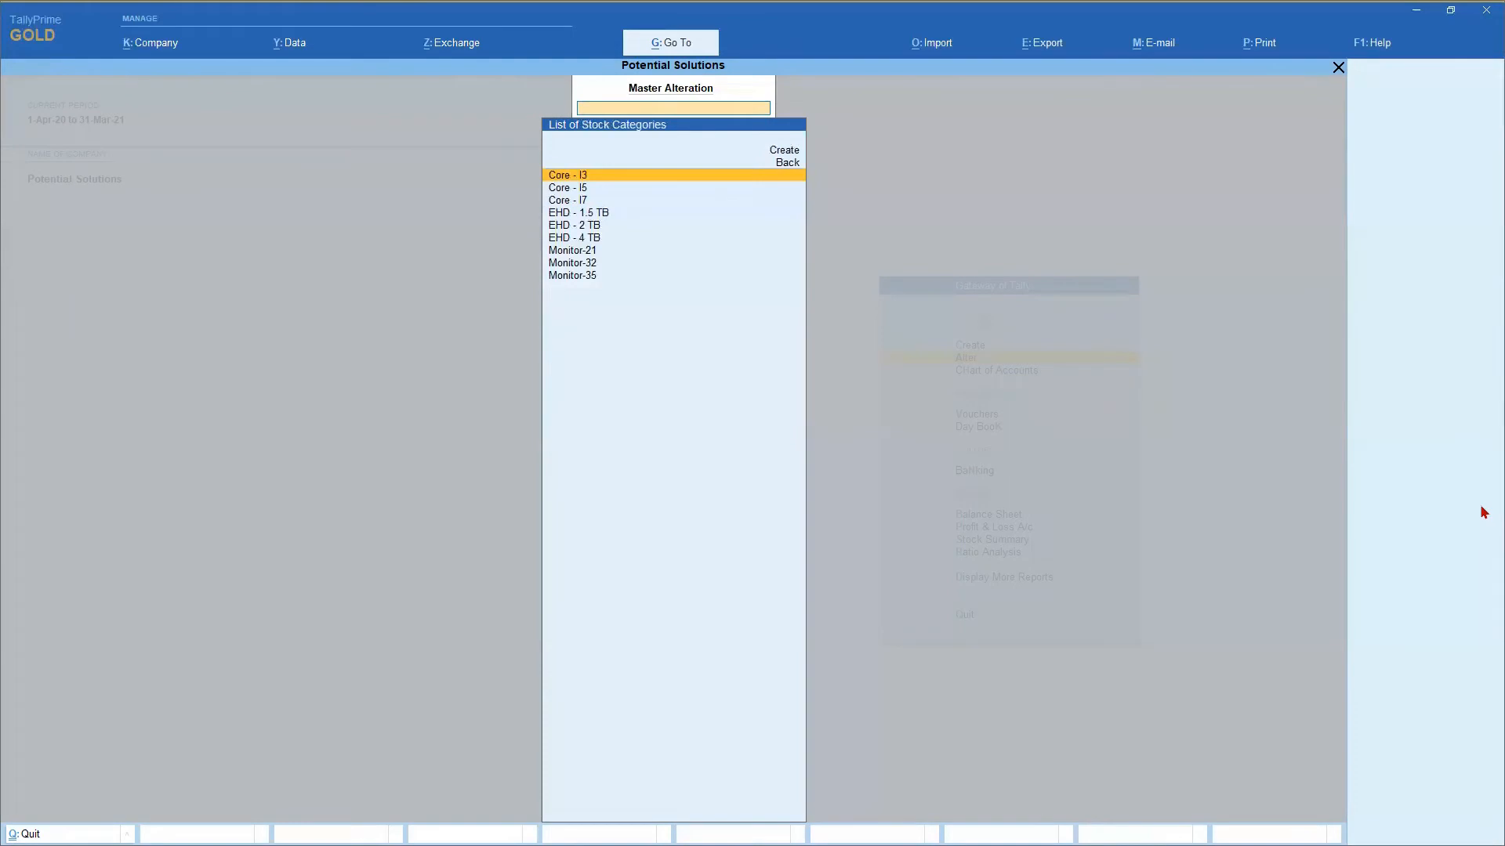
- Examine the name and parent of the Core - I3 stock category, and accept it under Primary
{"action": "key", "text": "Return"}
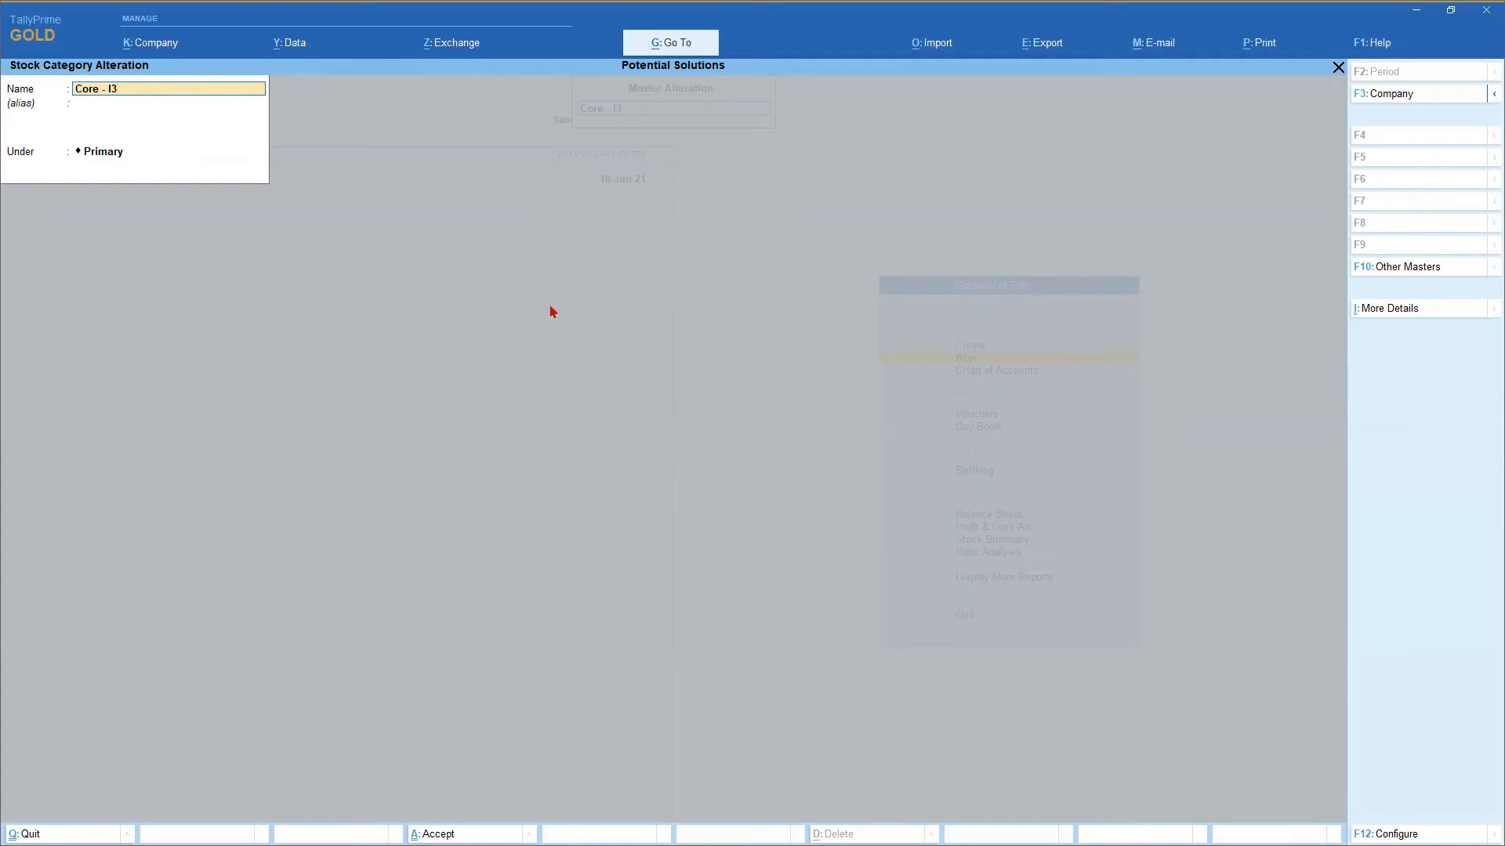
{"action": "key", "text": "Return"}
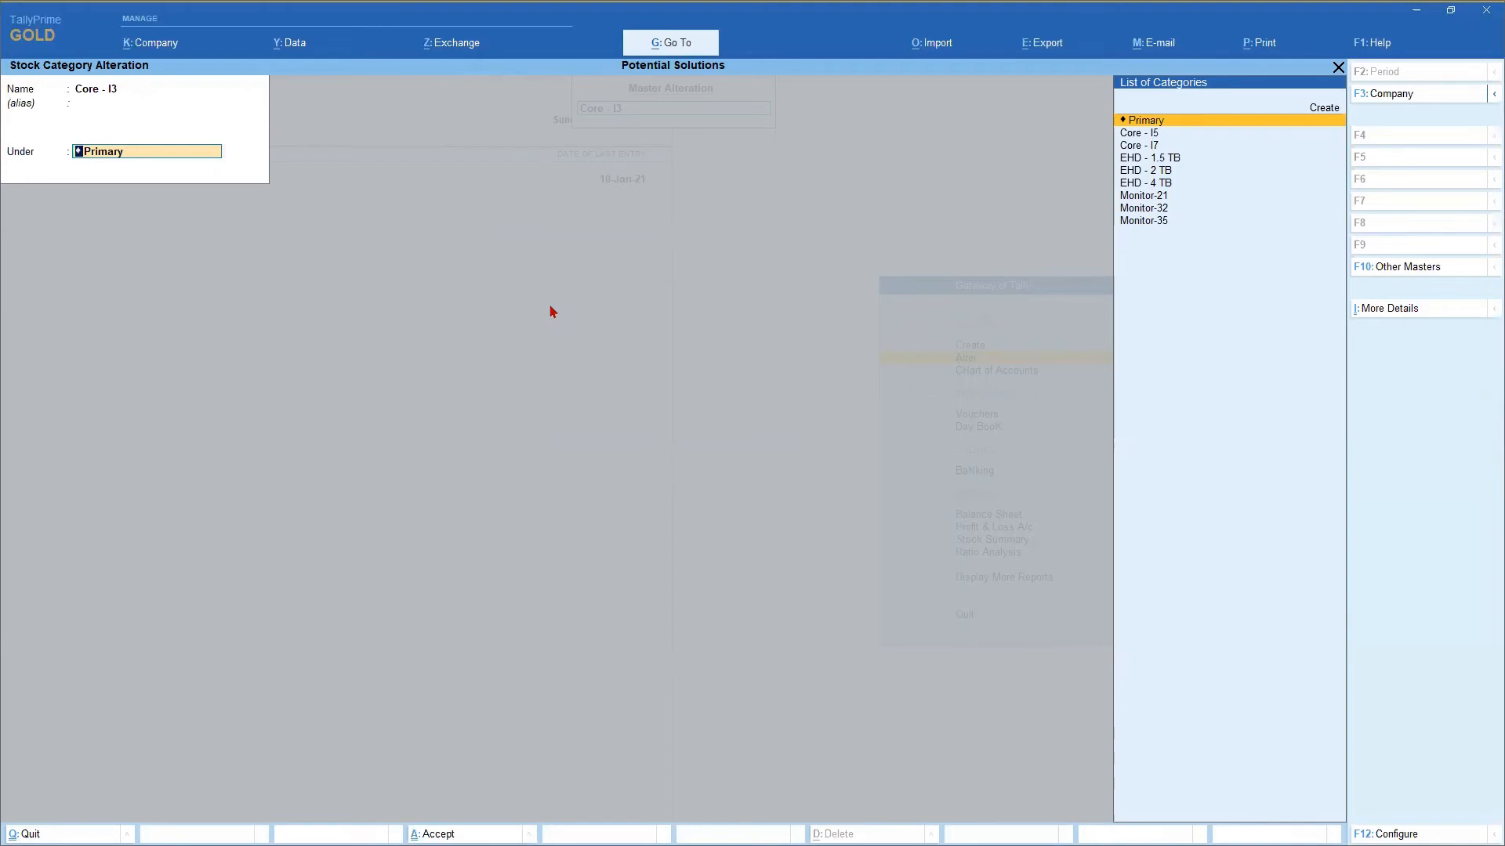
{"action": "key", "text": "ctrl+a"}
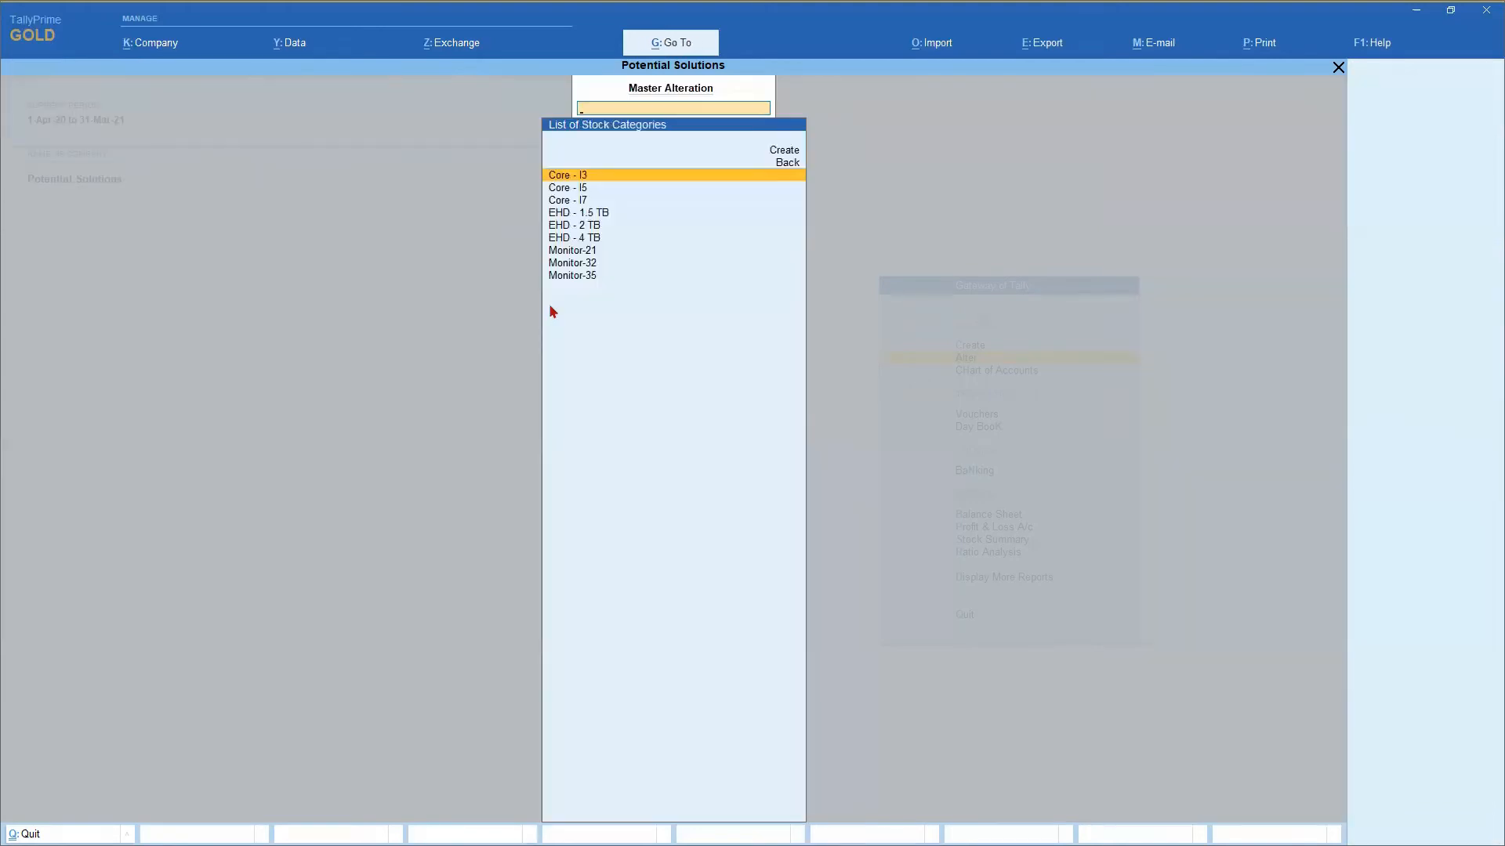
{"action": "key", "text": "Down"}
{"action": "key", "text": "Down"}
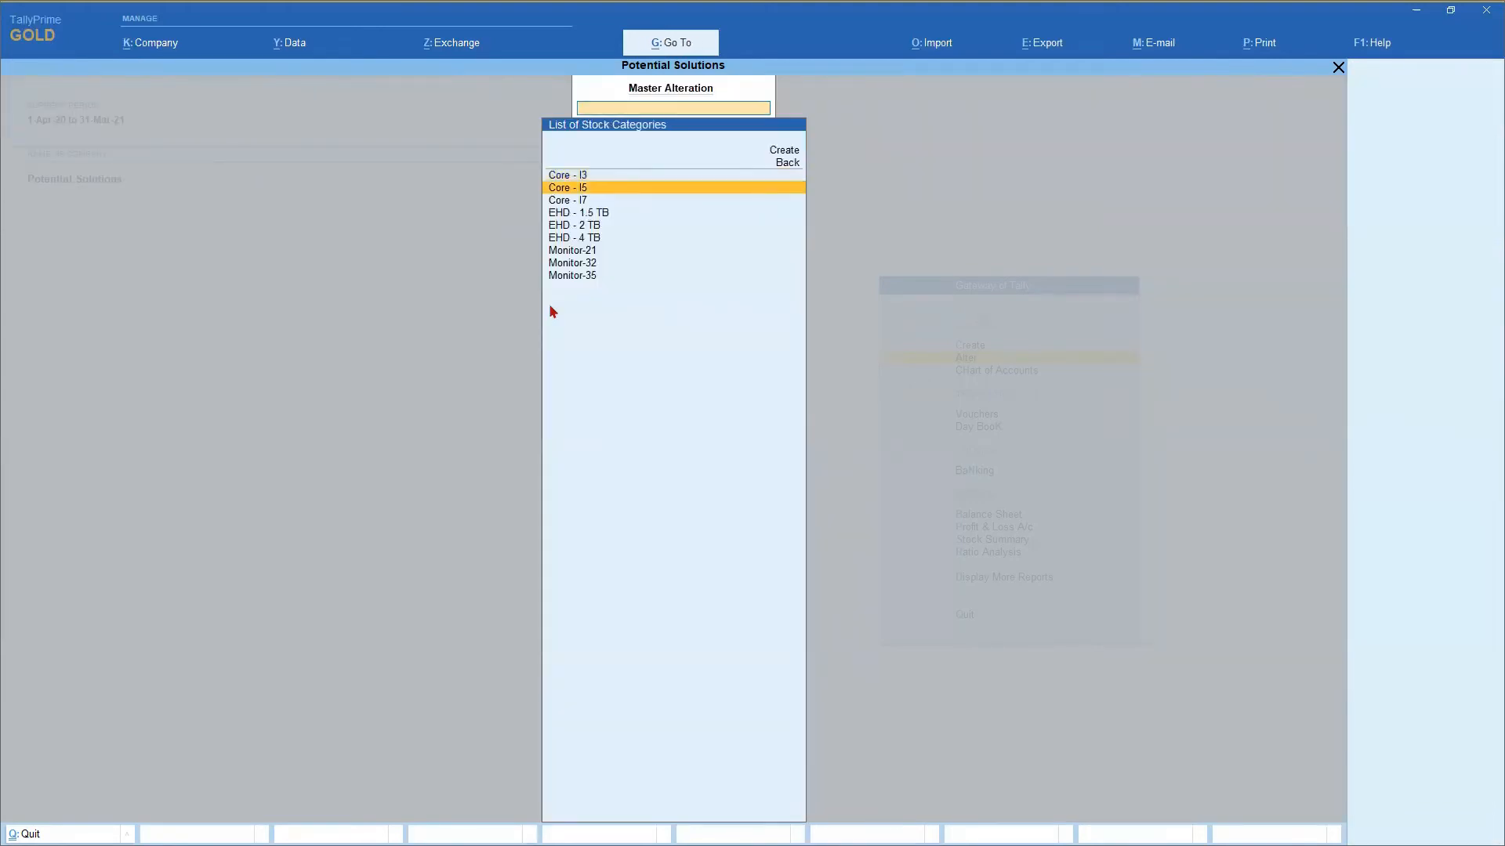
{"action": "key", "text": "Up"}
{"action": "key", "text": "Up"}
{"action": "key", "text": "Down"}
{"action": "key", "text": "Down"}
- Return to the list of masters and open the Dell Laptop - I3 stock item for alteration
{"action": "key", "text": "Escape"}
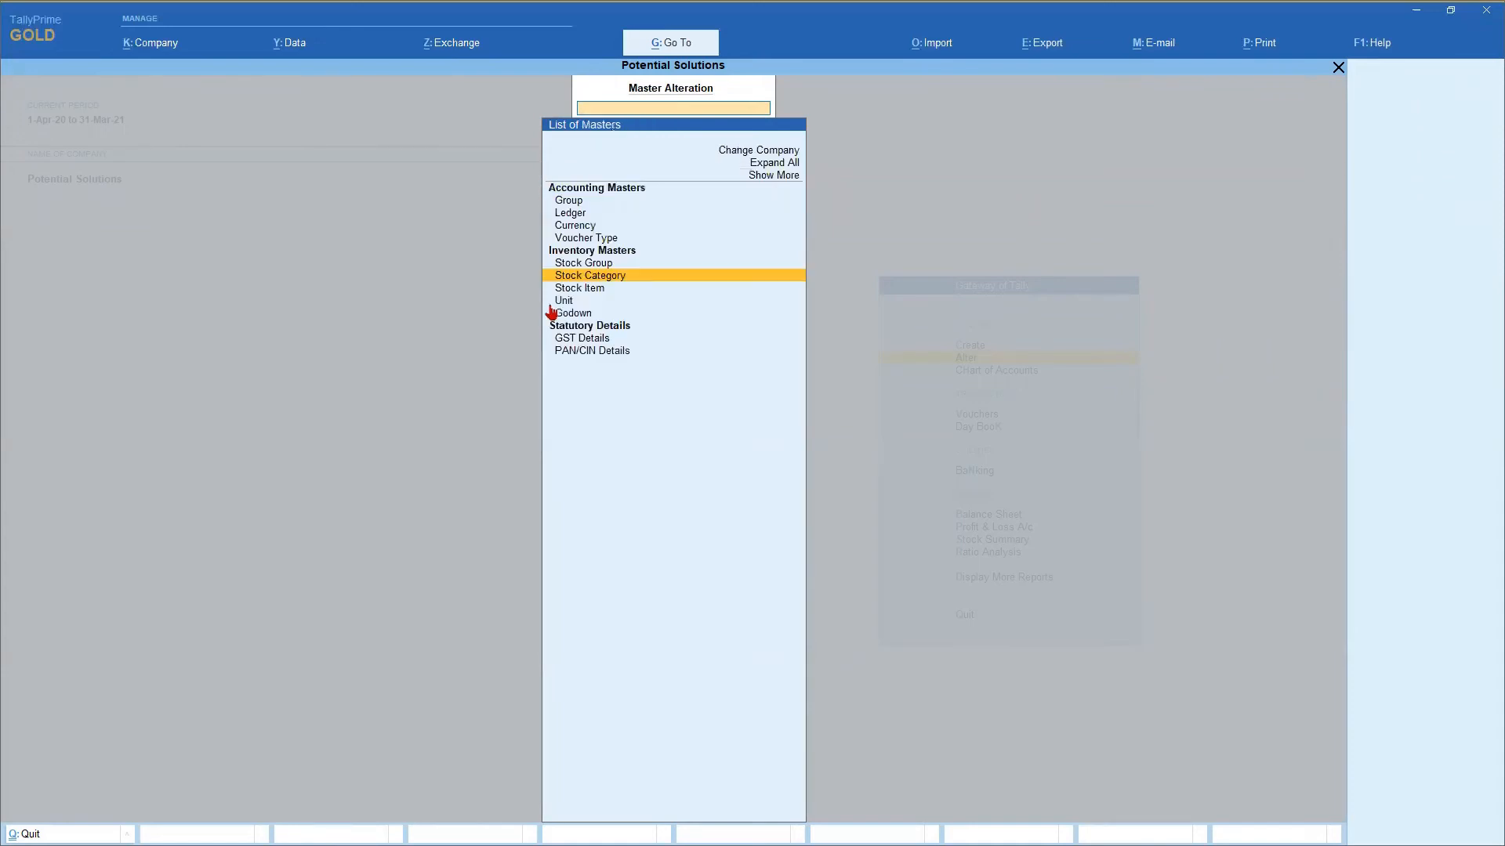
{"action": "key", "text": "Down"}
{"action": "key", "text": "Return"}
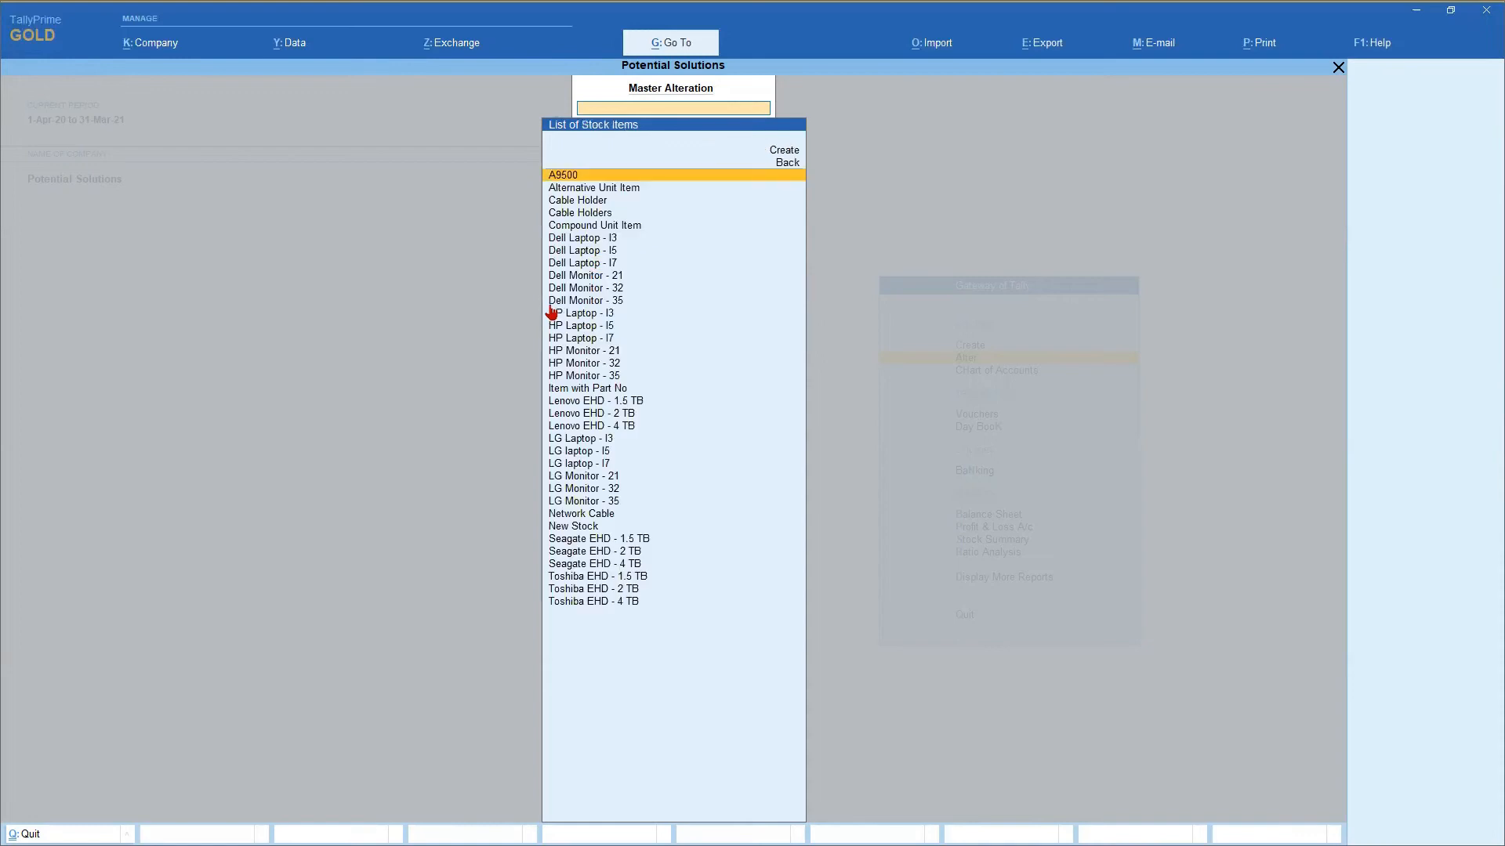
{"action": "key", "text": "Down"}
{"action": "key", "text": "Down"}
{"action": "key", "text": "Down"}
{"action": "key", "text": "Down"}
{"action": "key", "text": "Down"}
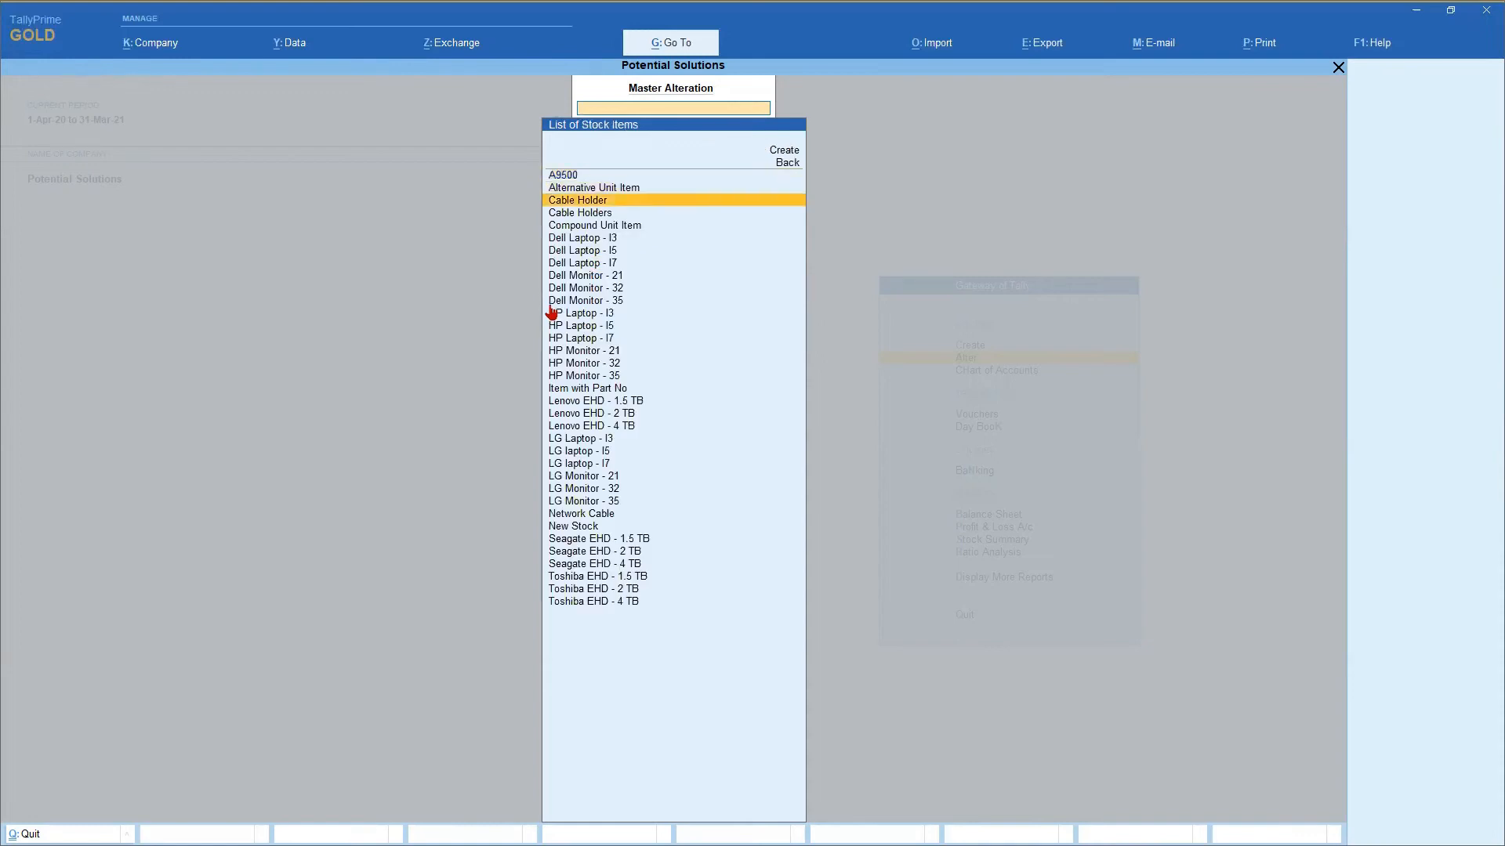
{"action": "key", "text": "Return"}
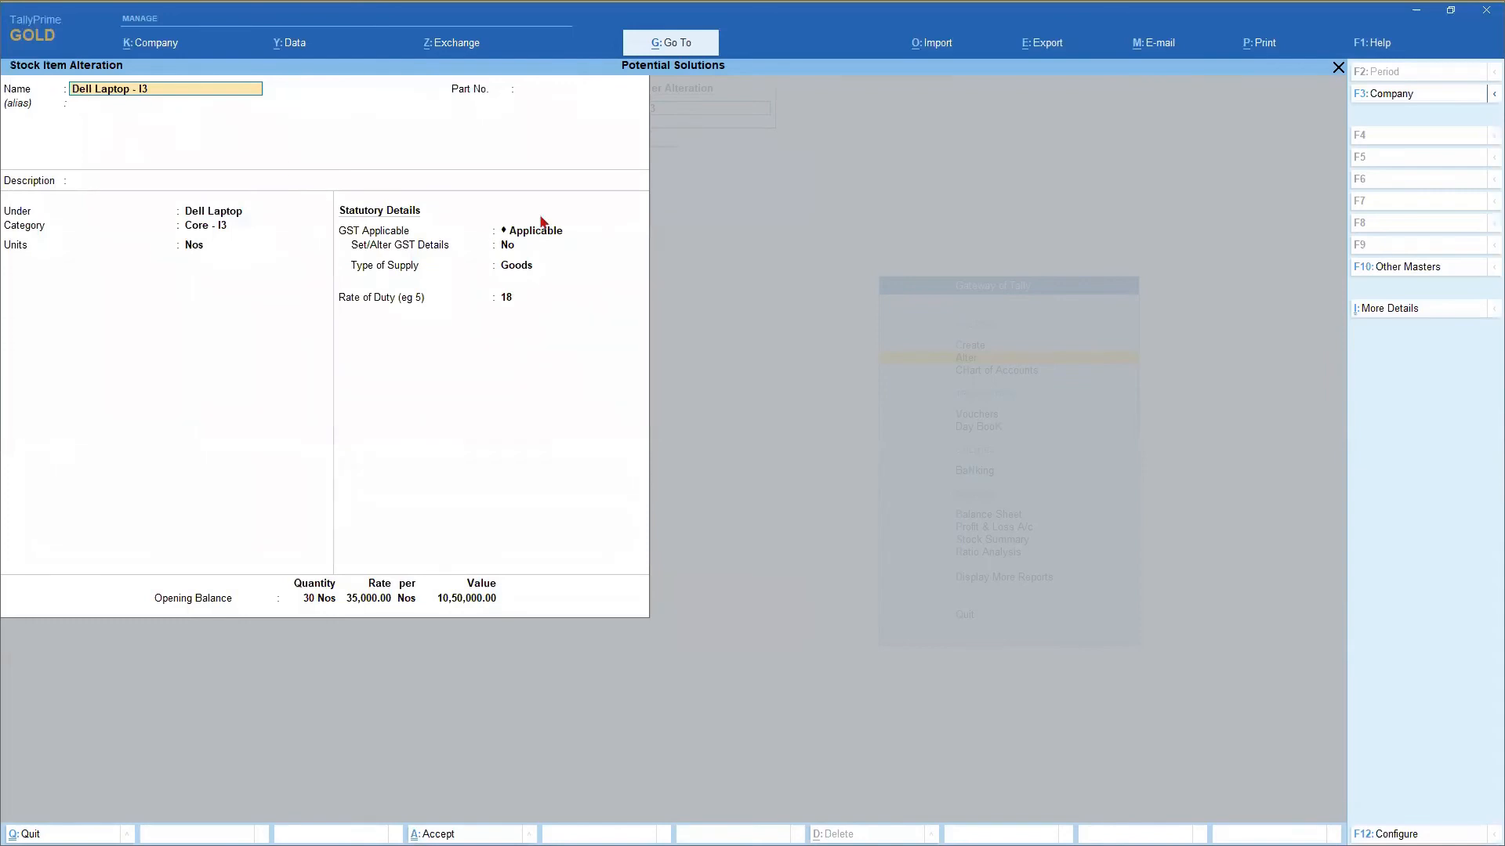
- Check the stock group and category assigned to Dell Laptop - I3, and close the item without saving
{"action": "key", "text": "Return"}
{"action": "key", "text": "Return"}
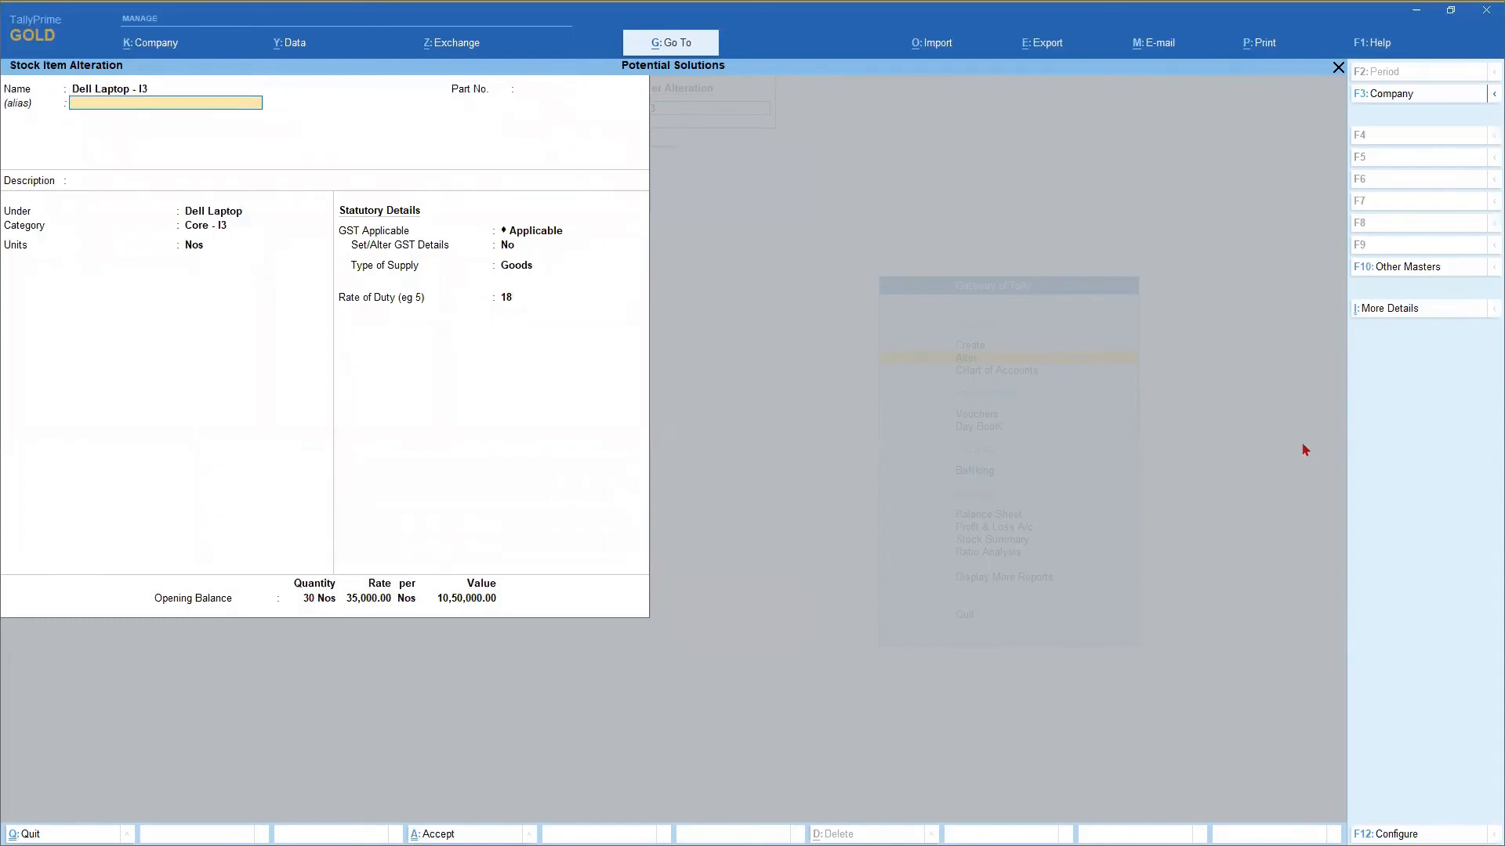
{"action": "key", "text": "Return"}
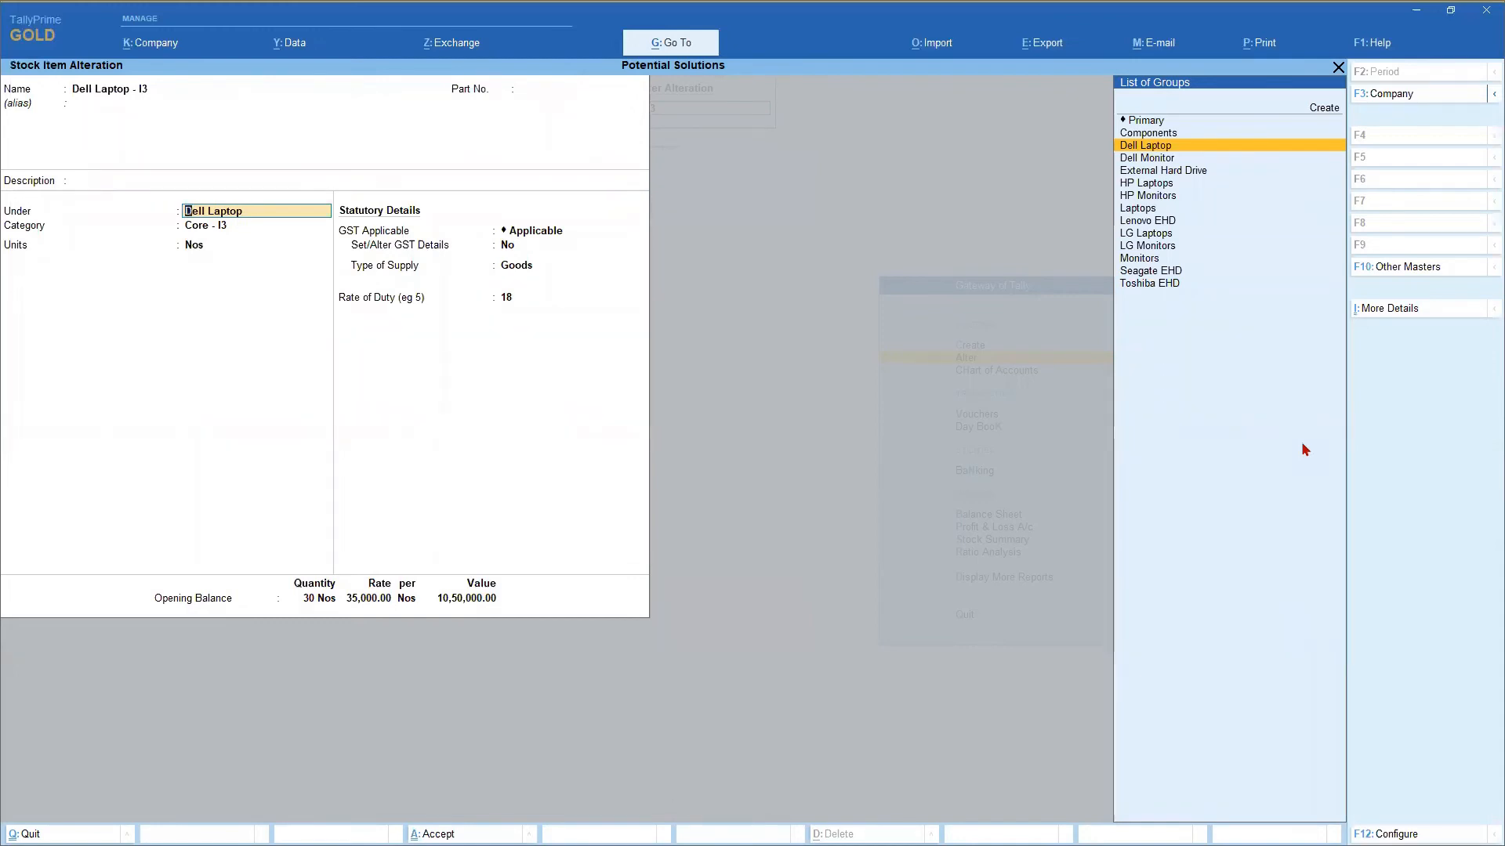
{"action": "key", "text": "Return"}
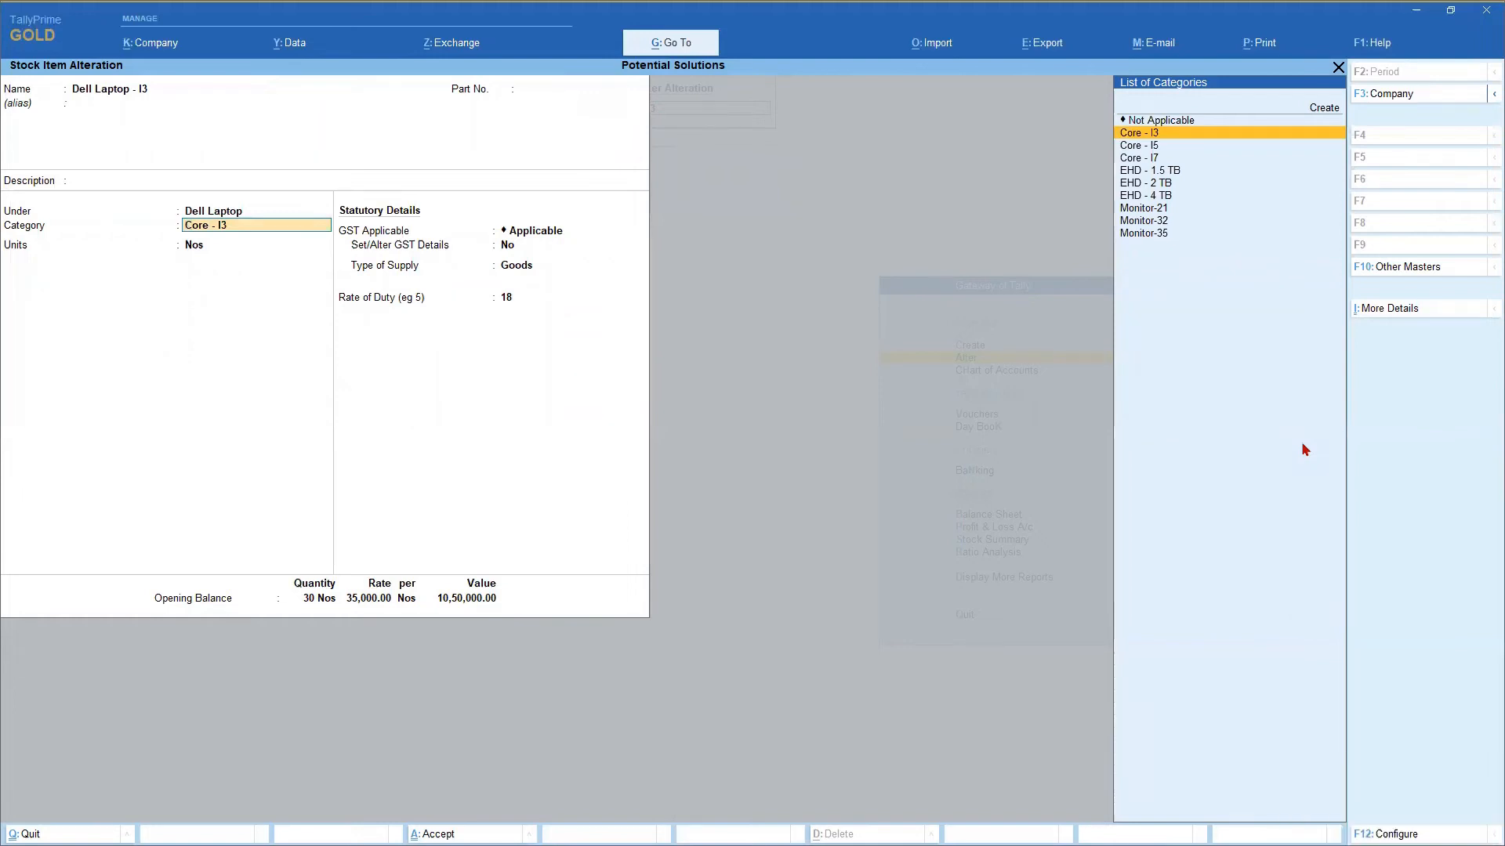
{"action": "key", "text": "Return"}
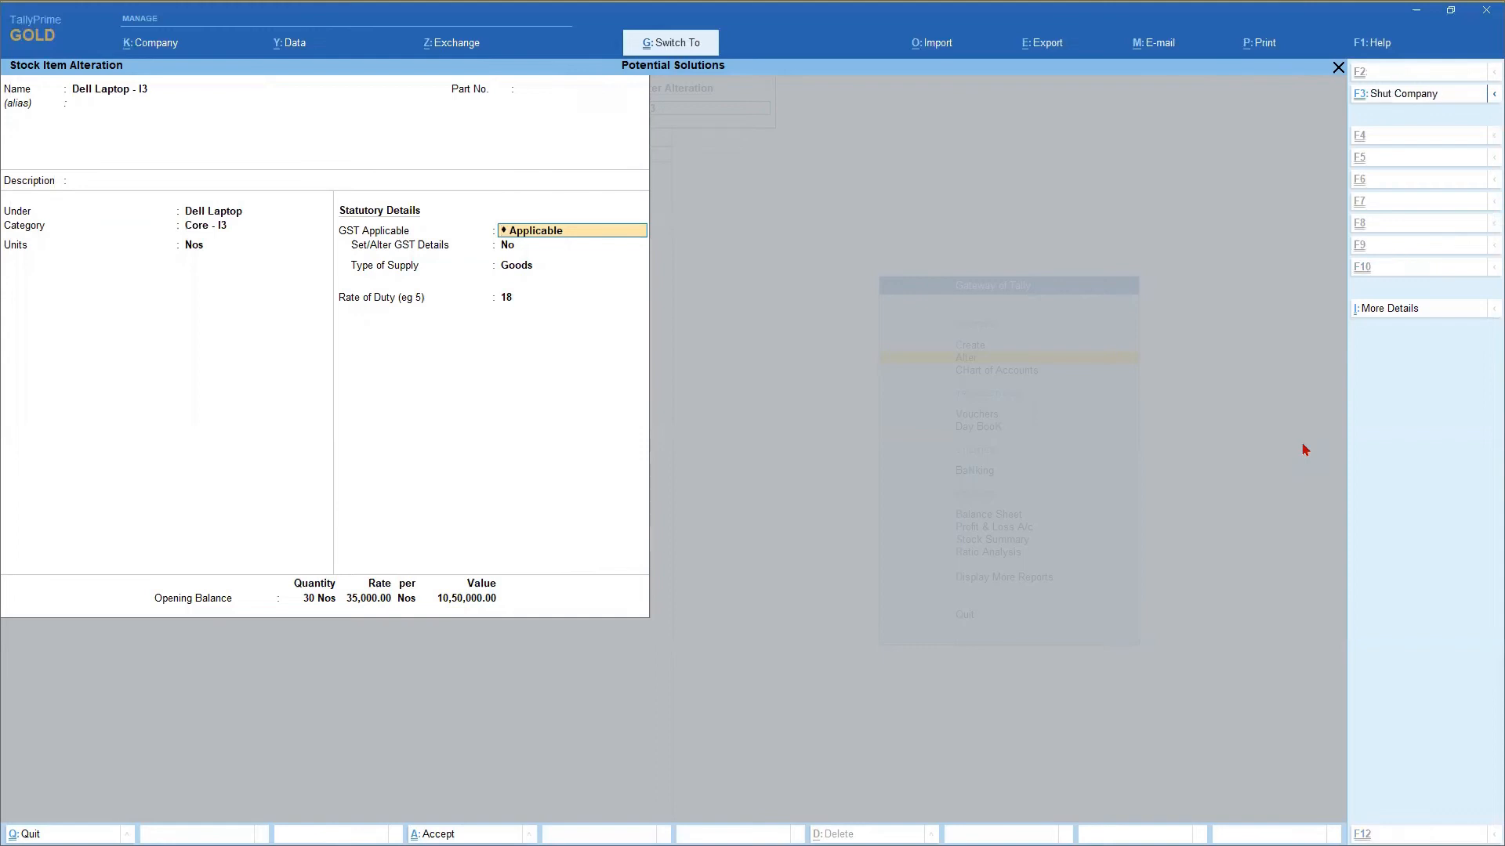
{"action": "key", "text": "Escape"}
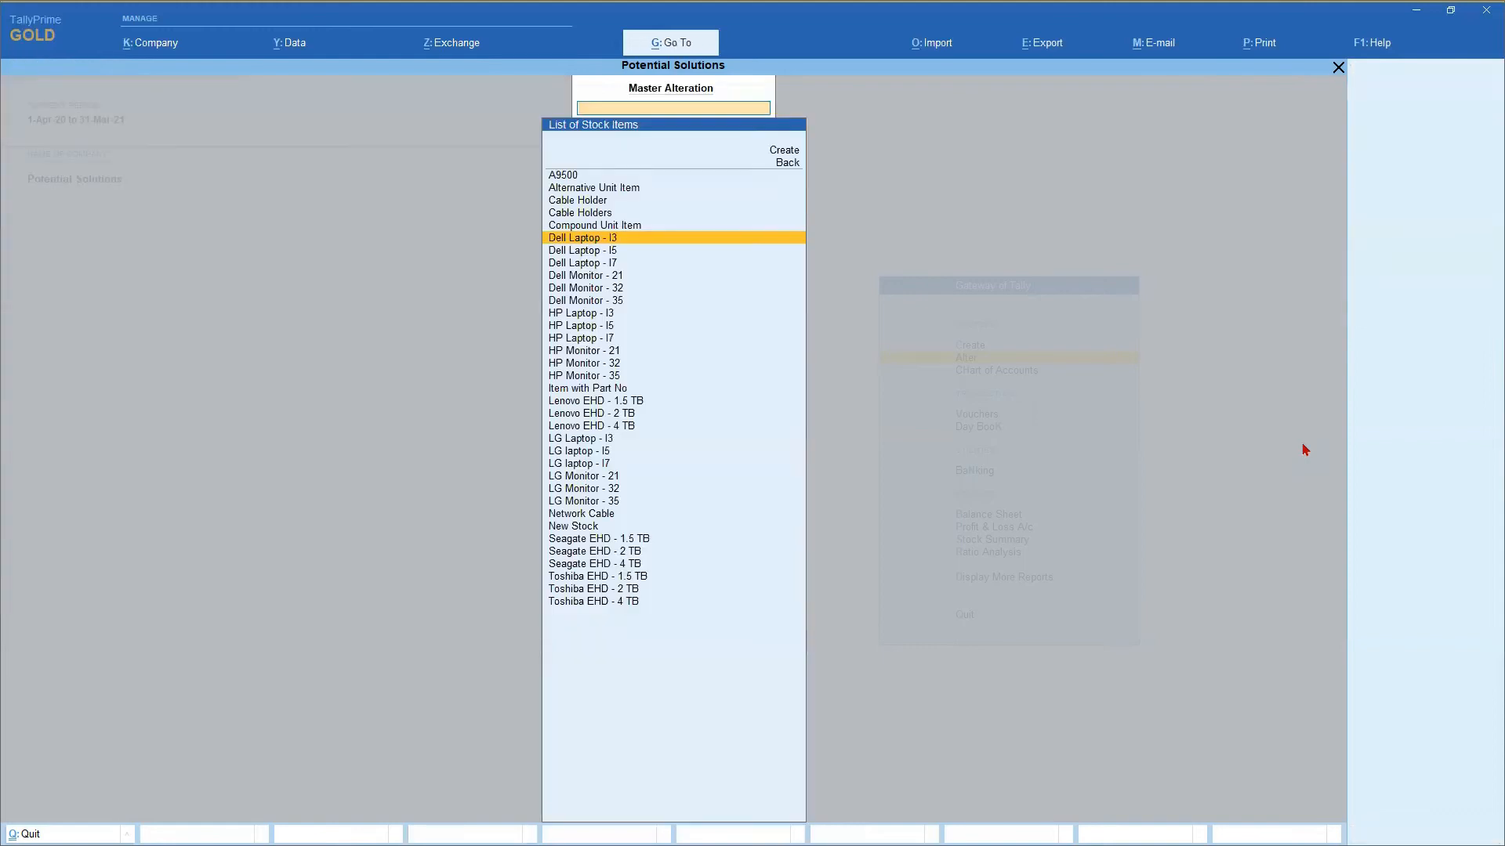
- Open the Stock Summary report and expand the Laptops group to show the individual stock items under each brand
{"action": "key", "text": "Escape"}
{"action": "key", "text": "Escape"}
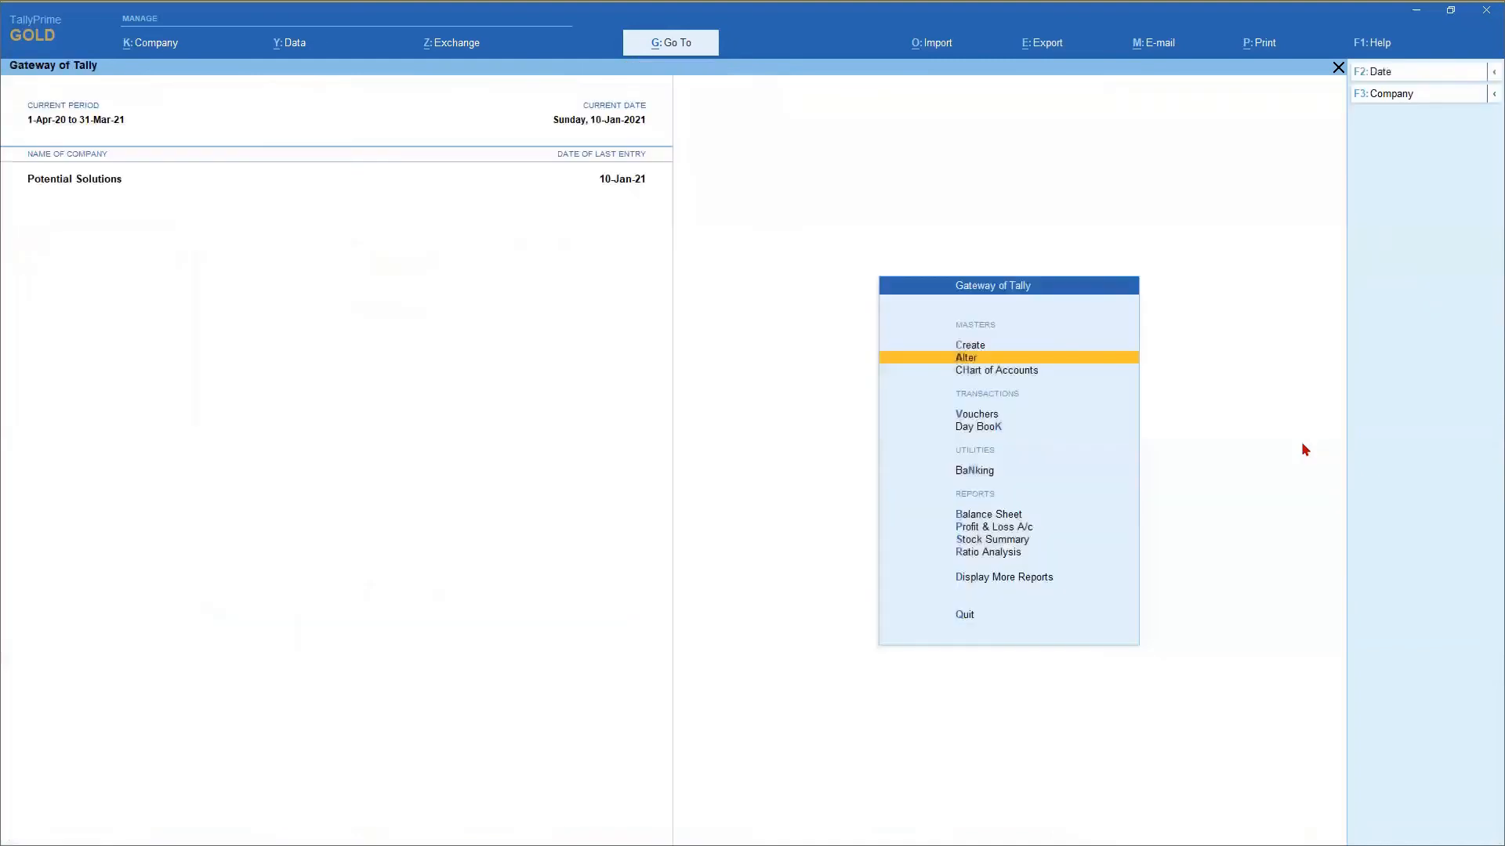
{"action": "key", "text": "s"}
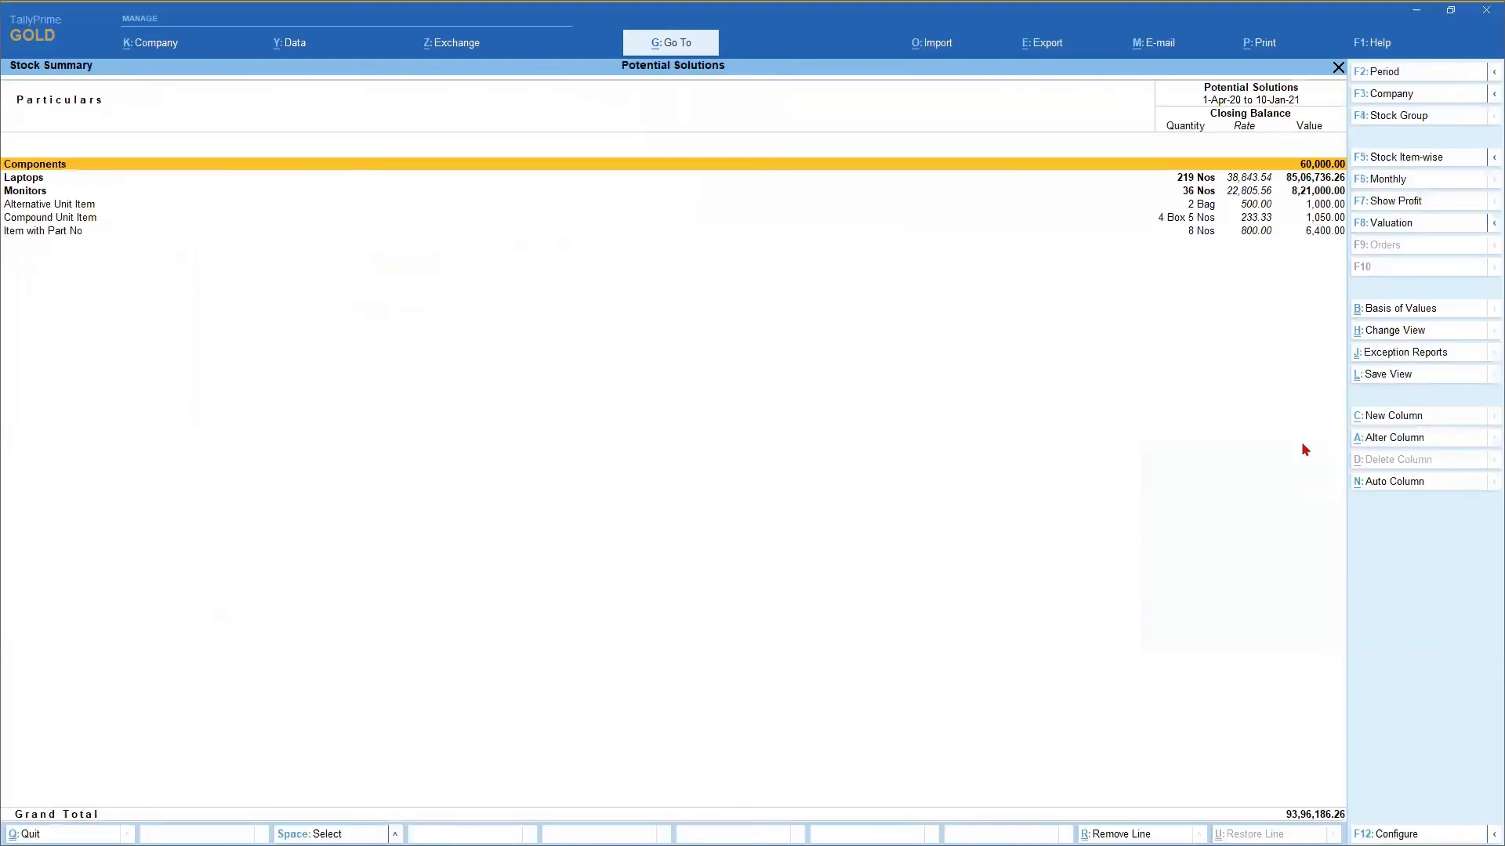
{"action": "key", "text": "Down"}
{"action": "key", "text": "Return"}
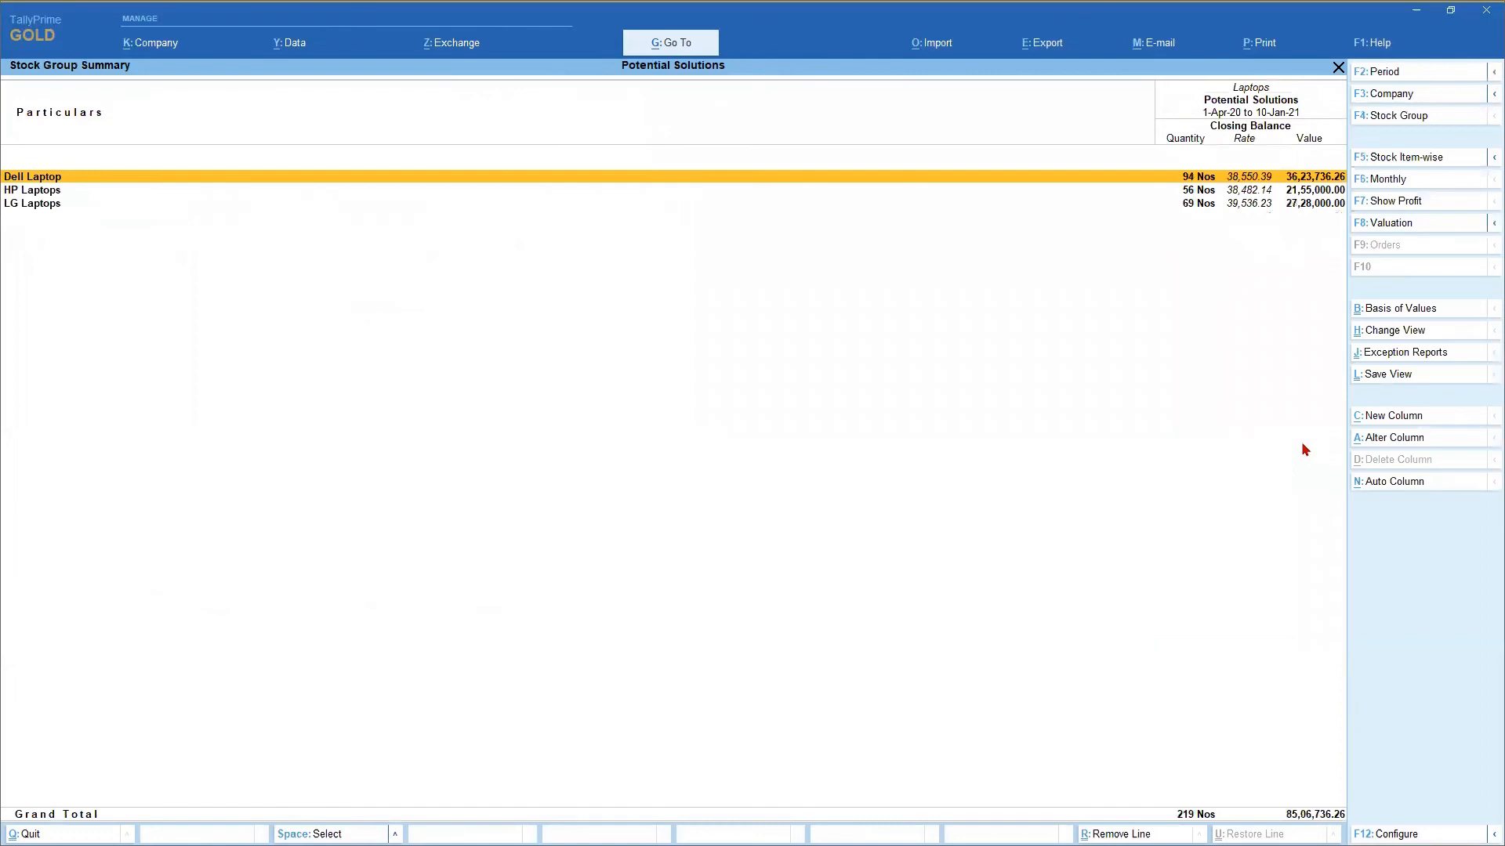
{"action": "key", "text": "alt+f5"}
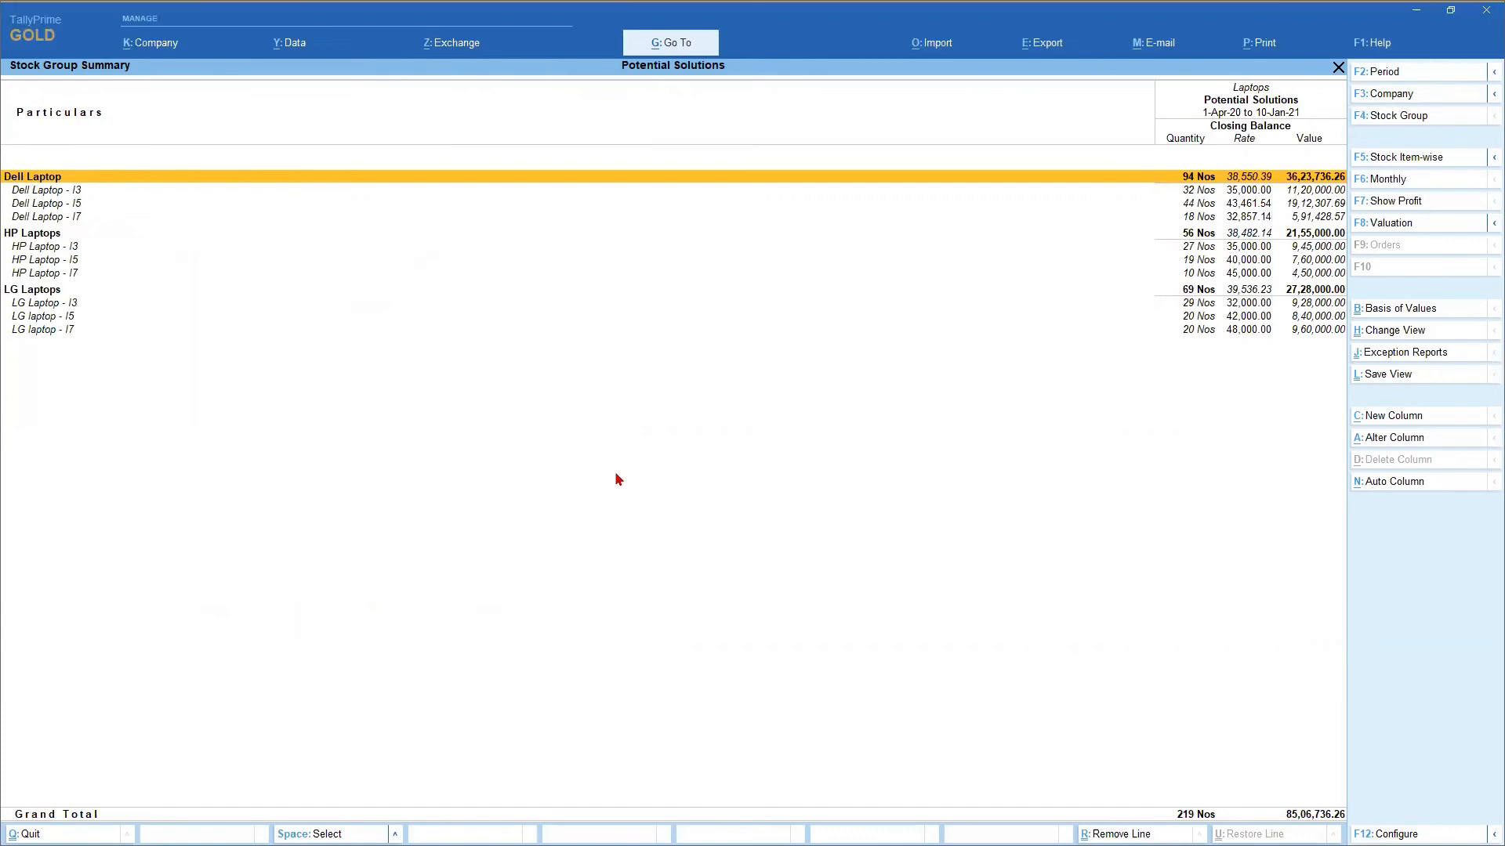
- Close the Stock Summary and open the Inventory Books from the additional reports
{"action": "key", "text": "Escape"}
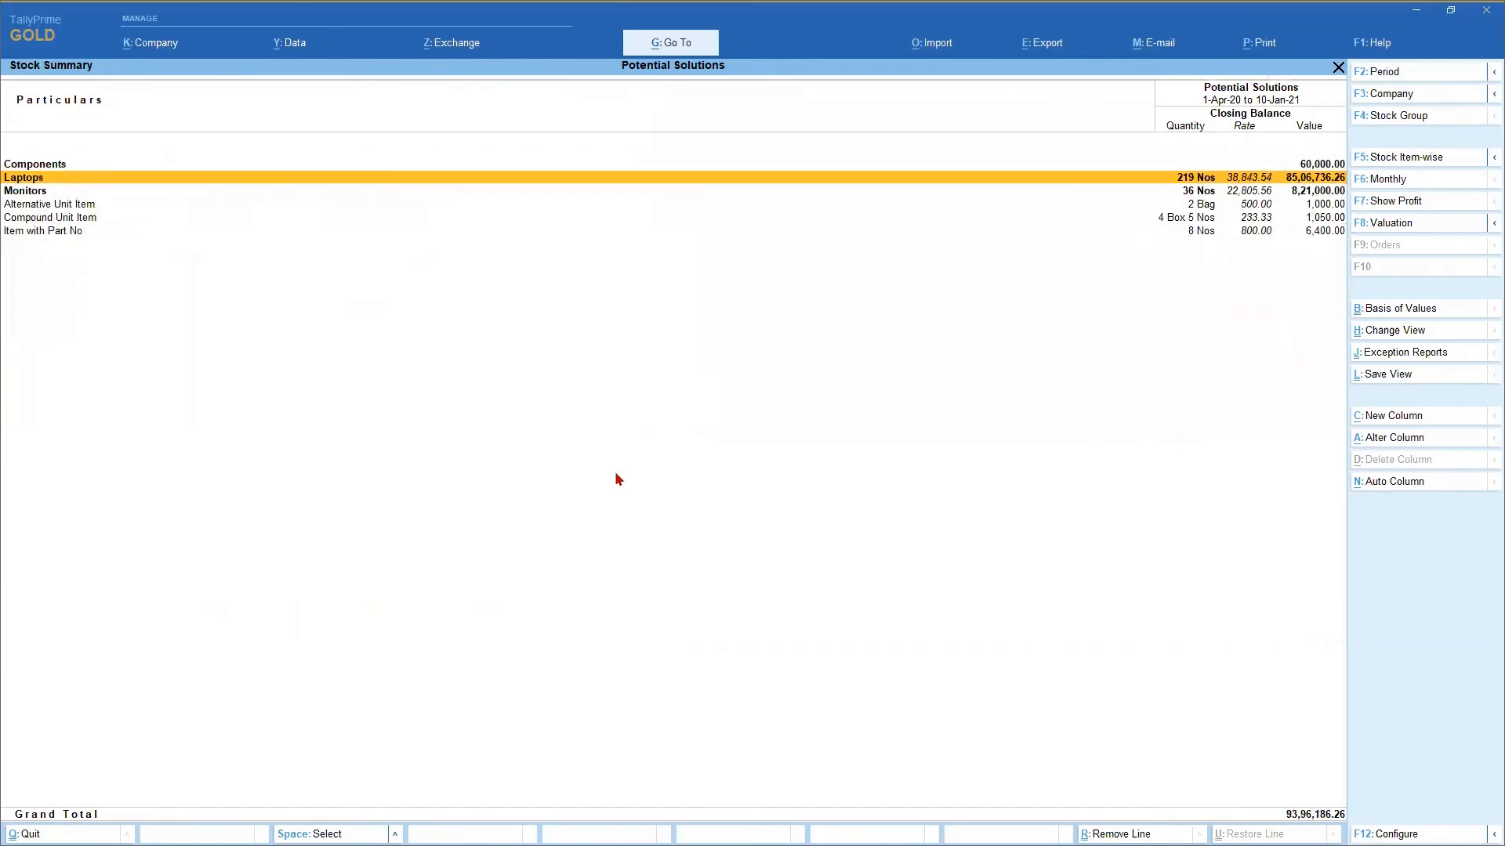
{"action": "key", "text": "Escape"}
{"action": "key", "text": "Down"}
{"action": "key", "text": "Down"}
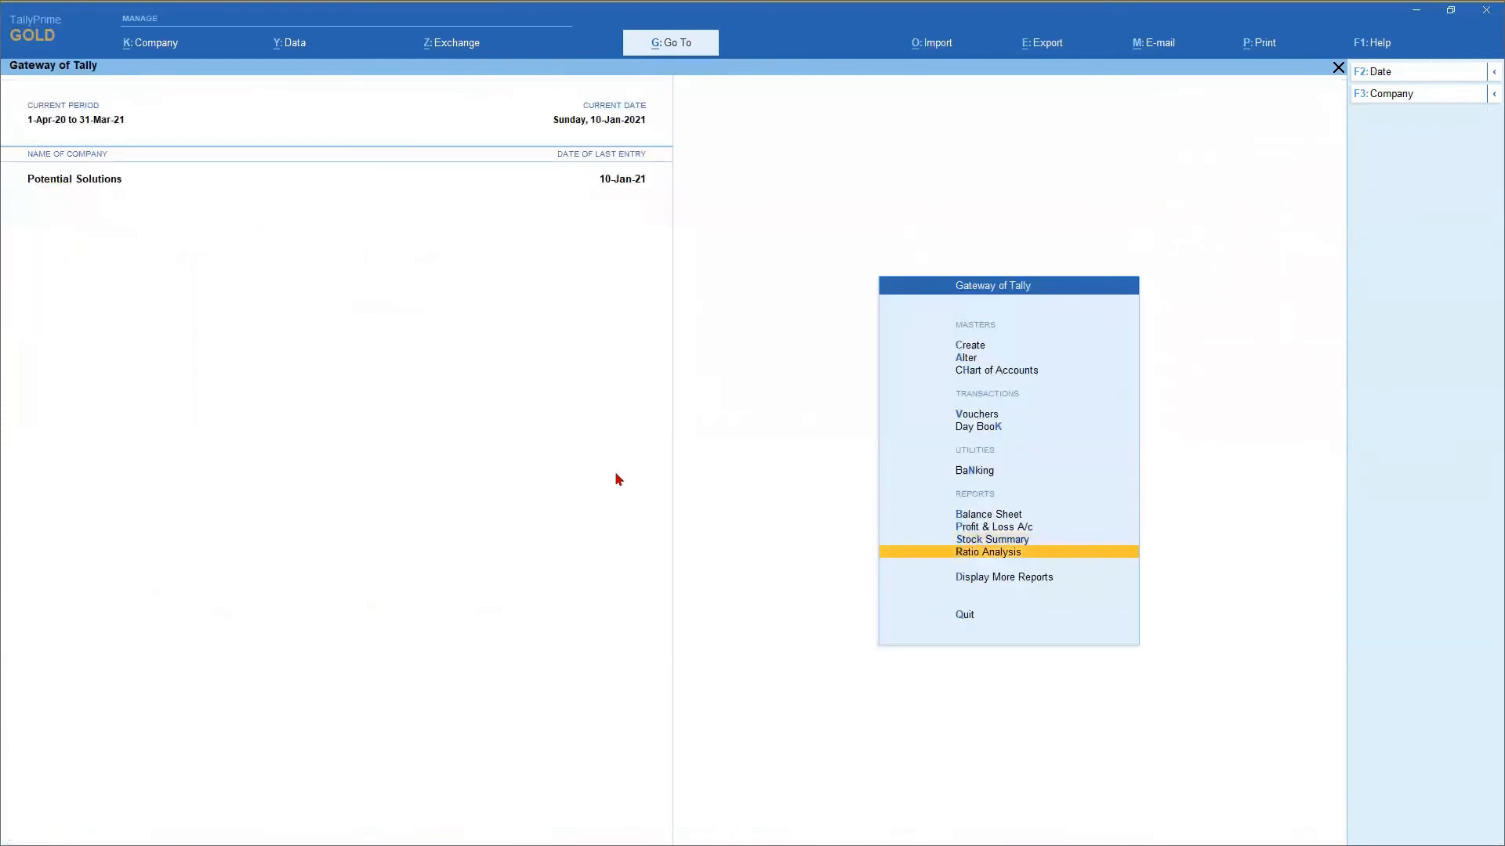
{"action": "key", "text": "Return"}
{"action": "key", "text": "Down"}
{"action": "key", "text": "Down"}
{"action": "key", "text": "Down"}
{"action": "key", "text": "Down"}
{"action": "key", "text": "Down"}
{"action": "key", "text": "Down"}
{"action": "key", "text": "Down"}
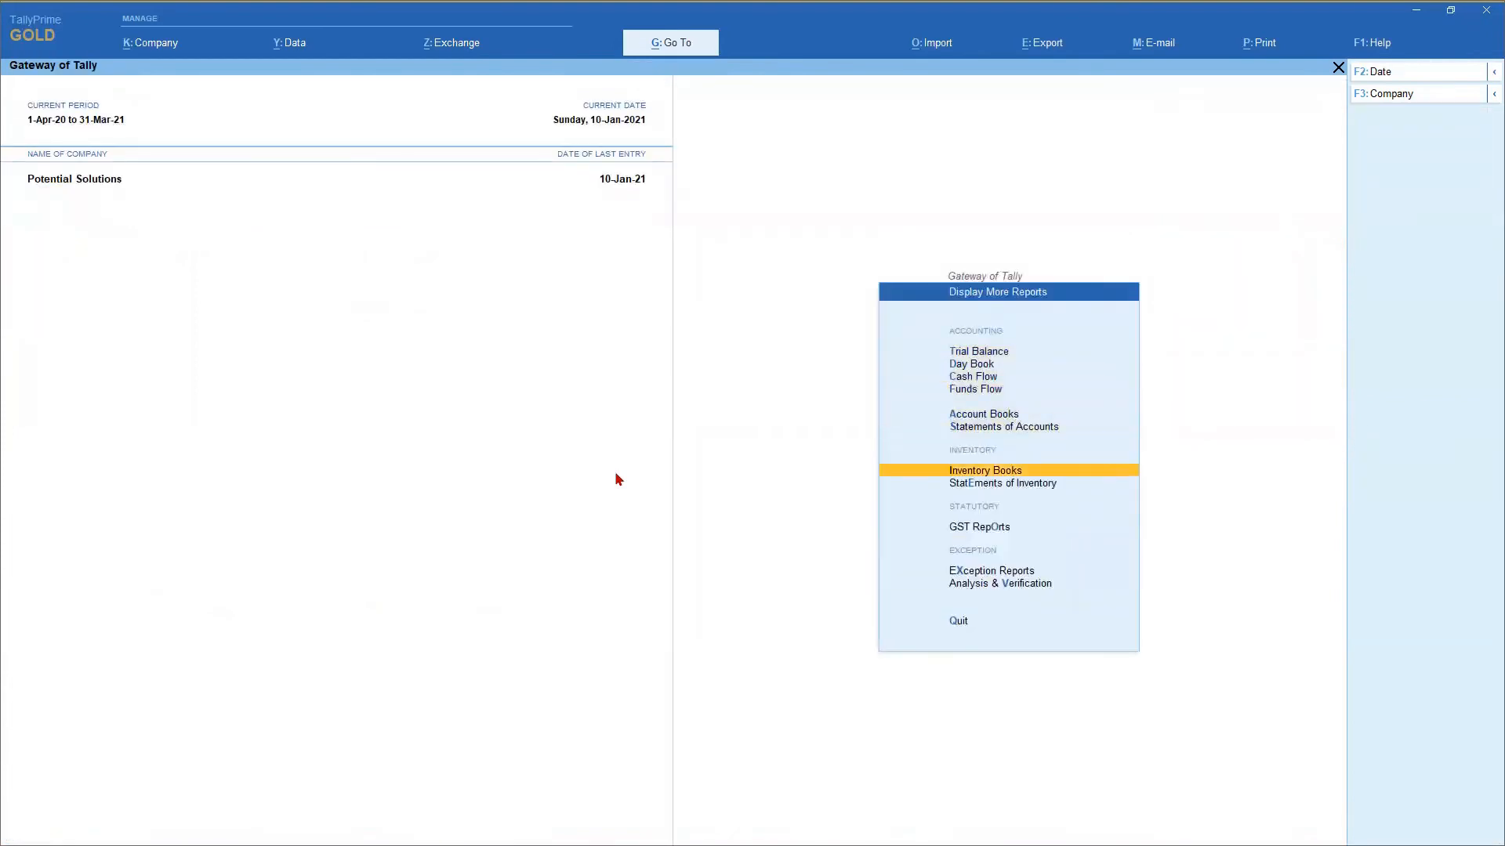
{"action": "key", "text": "Up"}
{"action": "key", "text": "Return"}
- Display the Stock Category Summary for the Core - I3 category
{"action": "key", "text": "Down"}
{"action": "key", "text": "Down"}
{"action": "key", "text": "Down"}
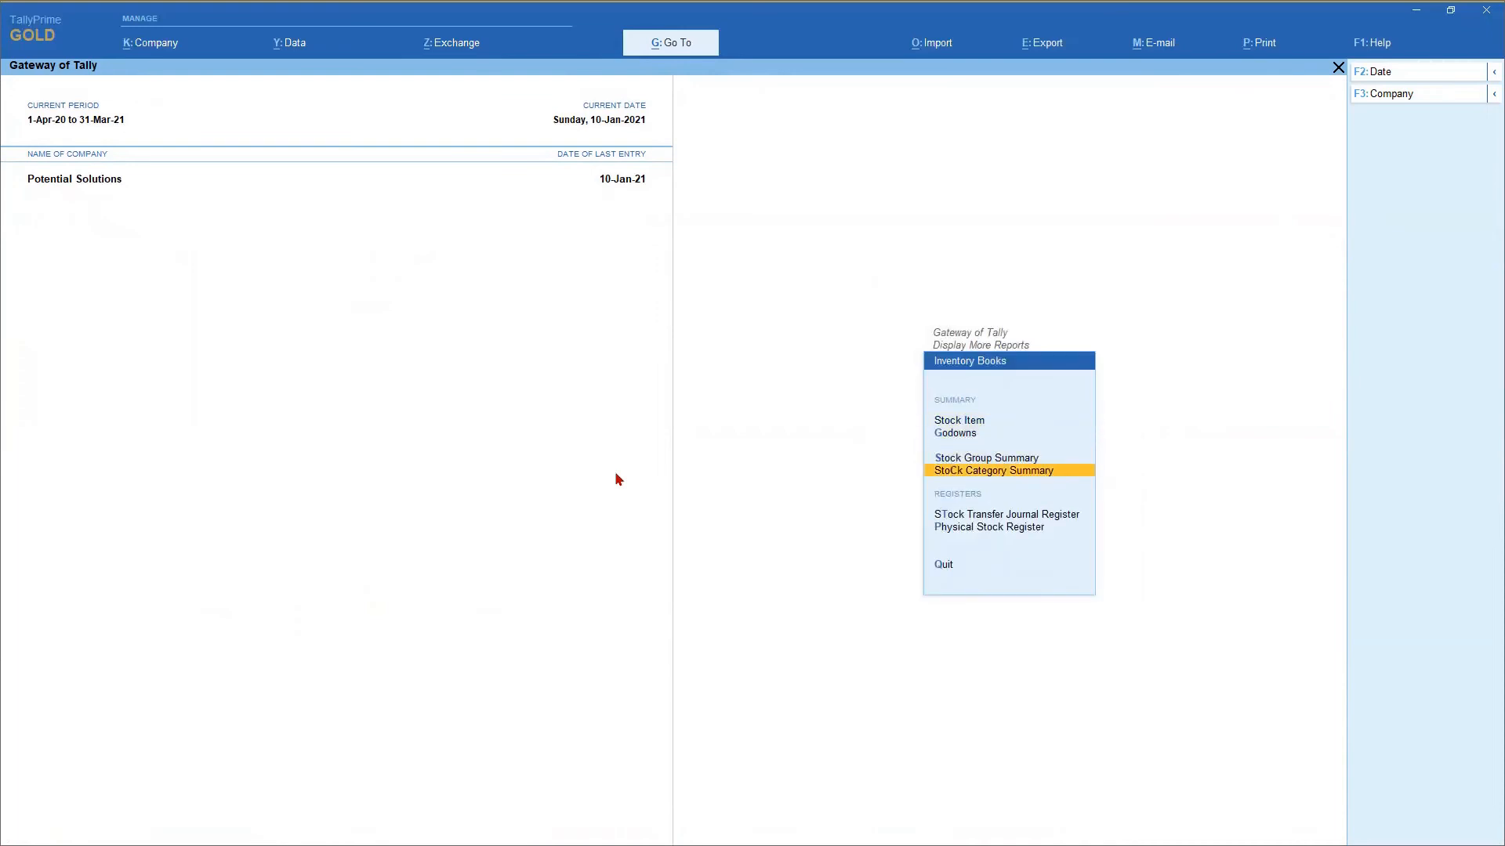
{"action": "key", "text": "Return"}
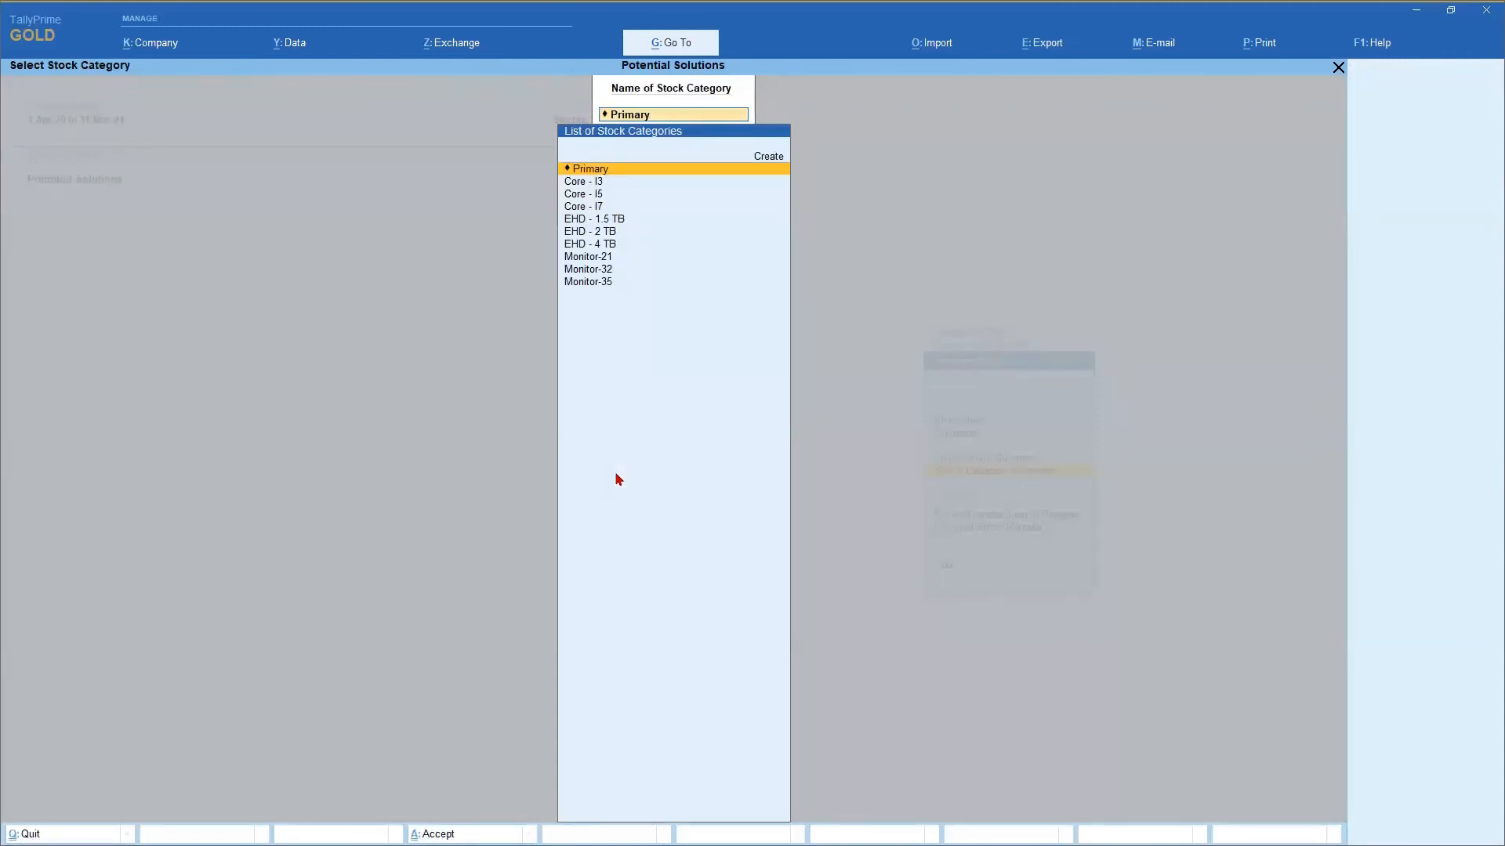
{"action": "key", "text": "Down"}
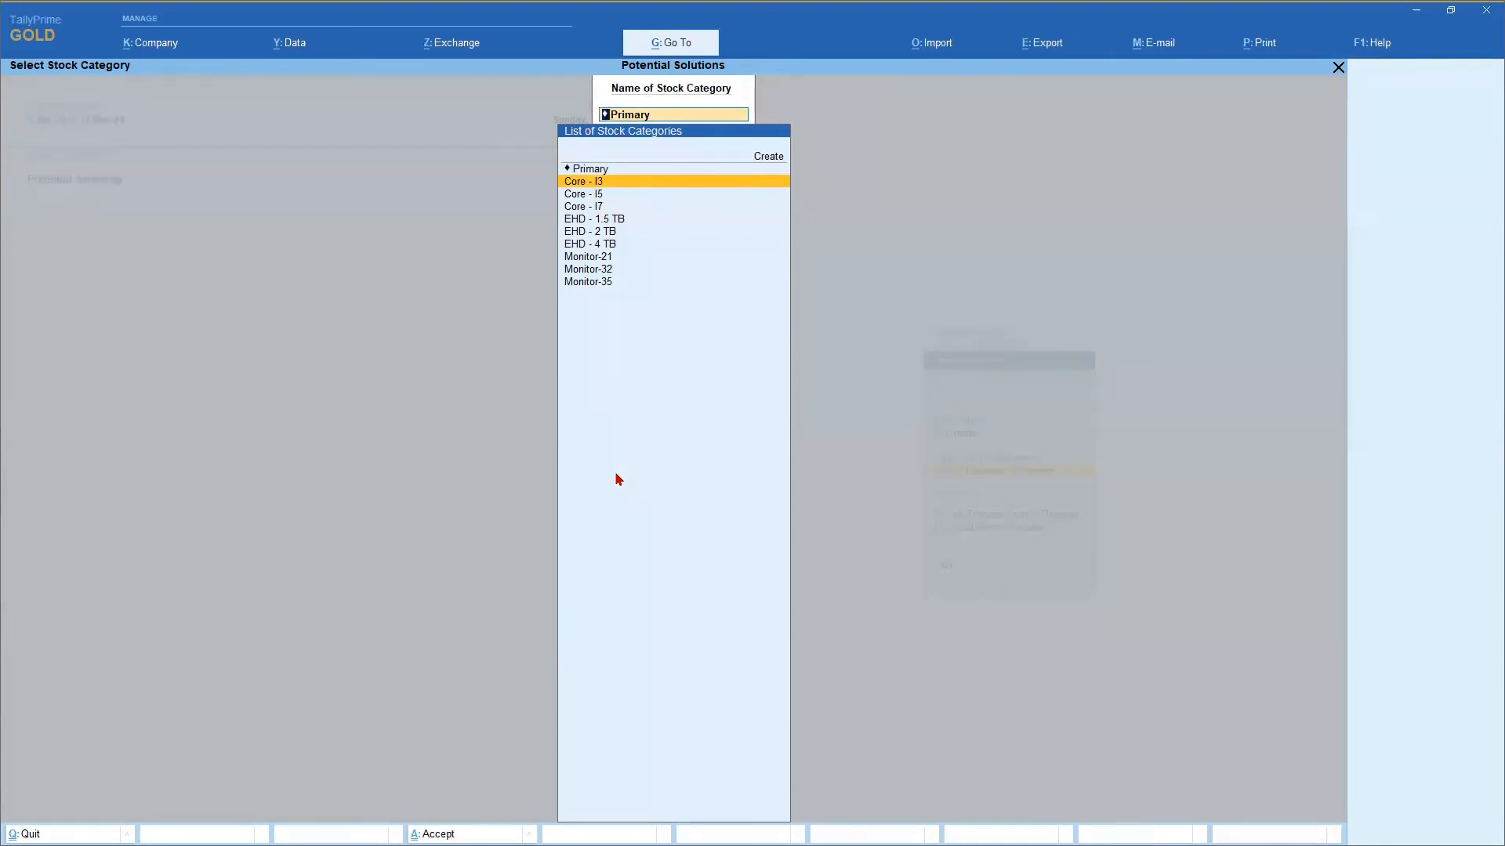
{"action": "key", "text": "Return"}
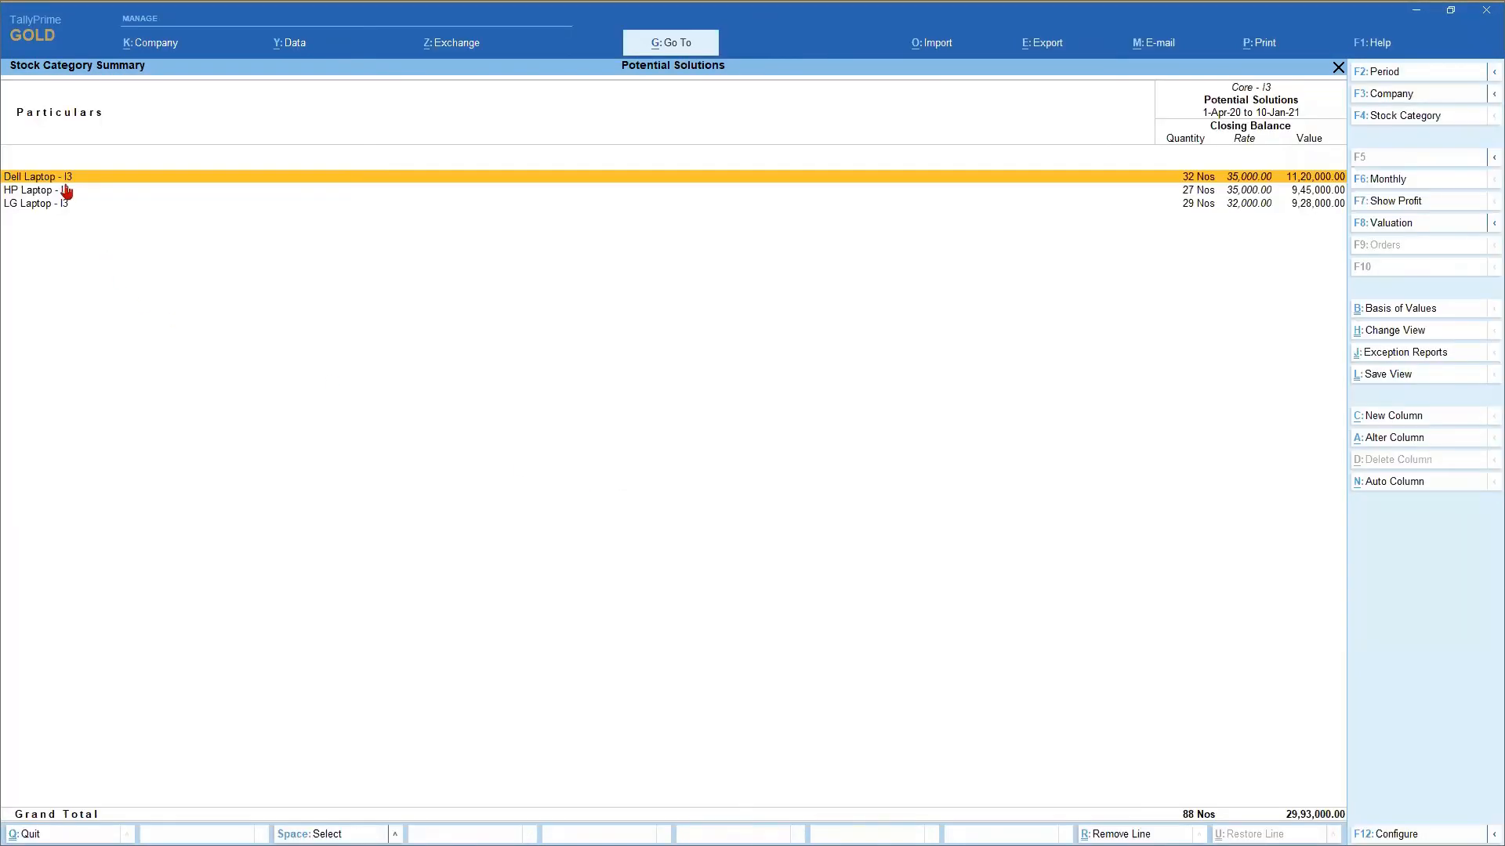